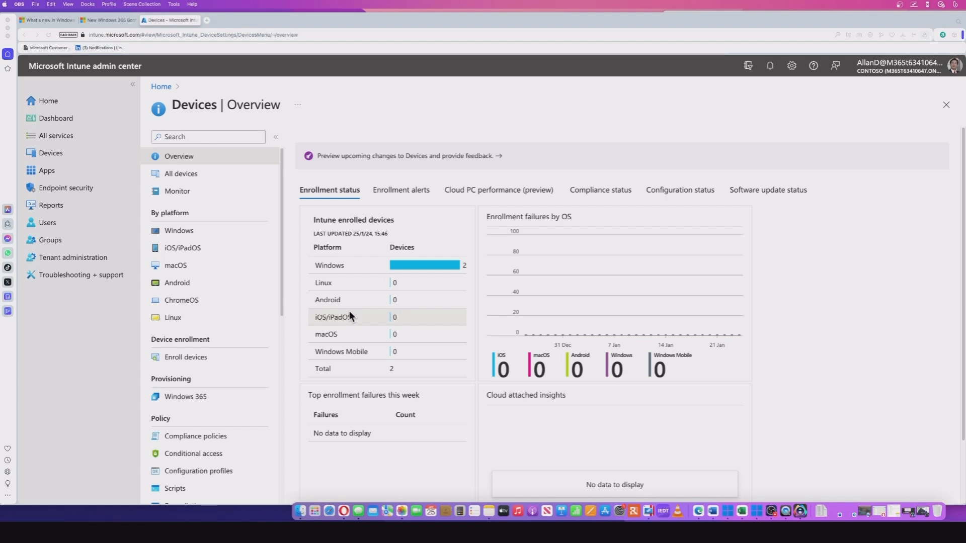
- Start the Windows 365 Boot - Public Preview guided scenario from the Windows 365 device provisioning area and proceed to its basics
{"action": "left_click", "coordinate": [50, 154]}
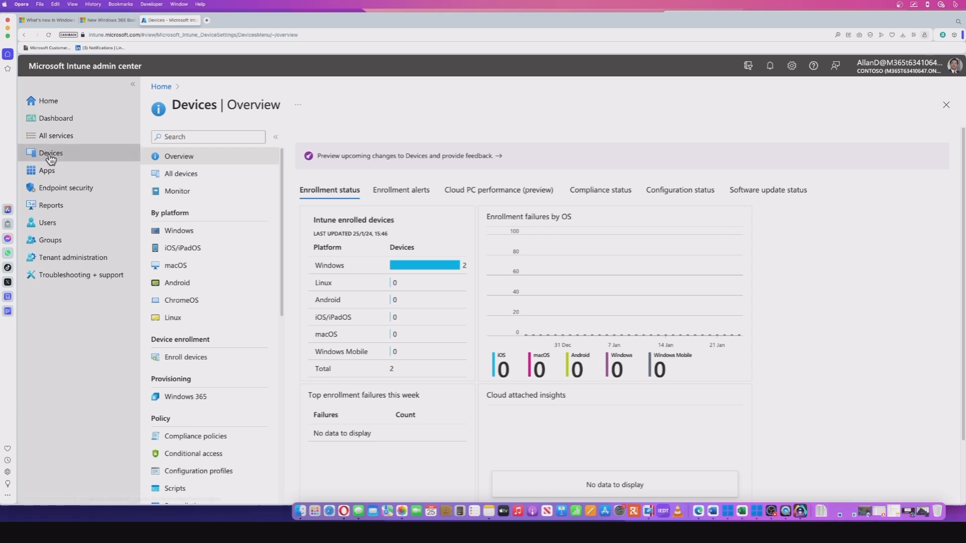
{"action": "left_click", "coordinate": [186, 399]}
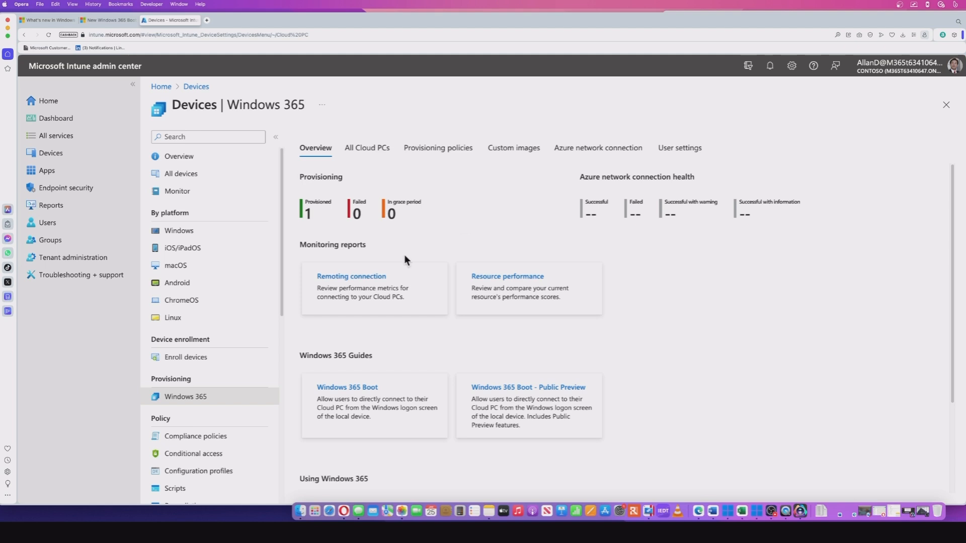
{"action": "scroll", "coordinate": [412, 348], "scroll_direction": "down", "scroll_amount": 1}
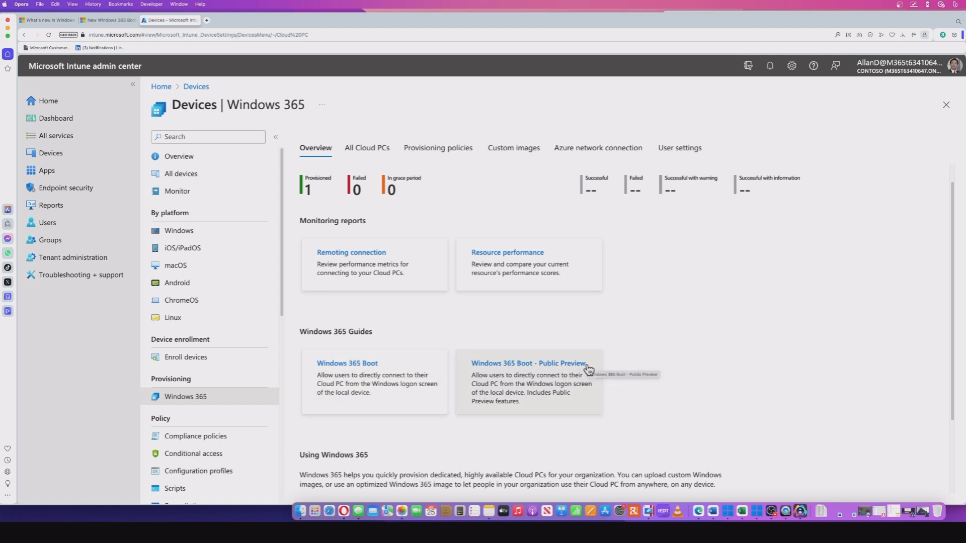
{"action": "left_click", "coordinate": [518, 379]}
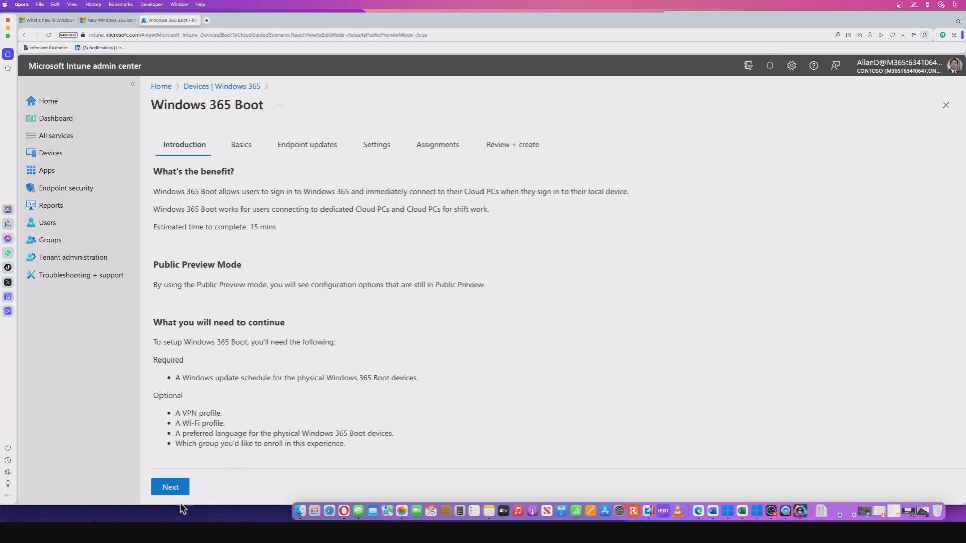
{"action": "left_click", "coordinate": [170, 488]}
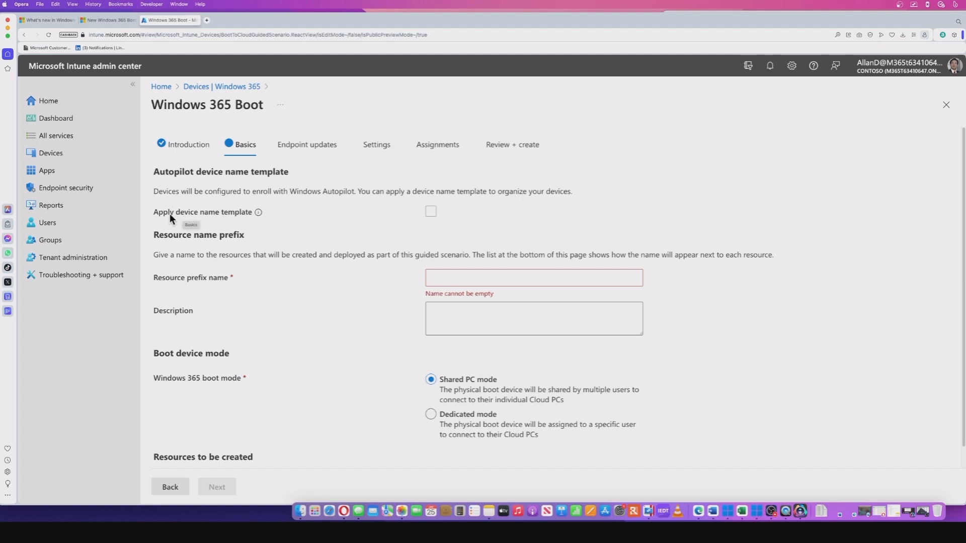
- Apply an Autopilot device name template of W365DED-%RAND:3%
{"action": "left_click", "coordinate": [430, 210]}
{"action": "scroll", "coordinate": [354, 288], "scroll_direction": "down", "scroll_amount": 2}
{"action": "left_click", "coordinate": [442, 219]}
{"action": "type", "text": "W365DED-"}
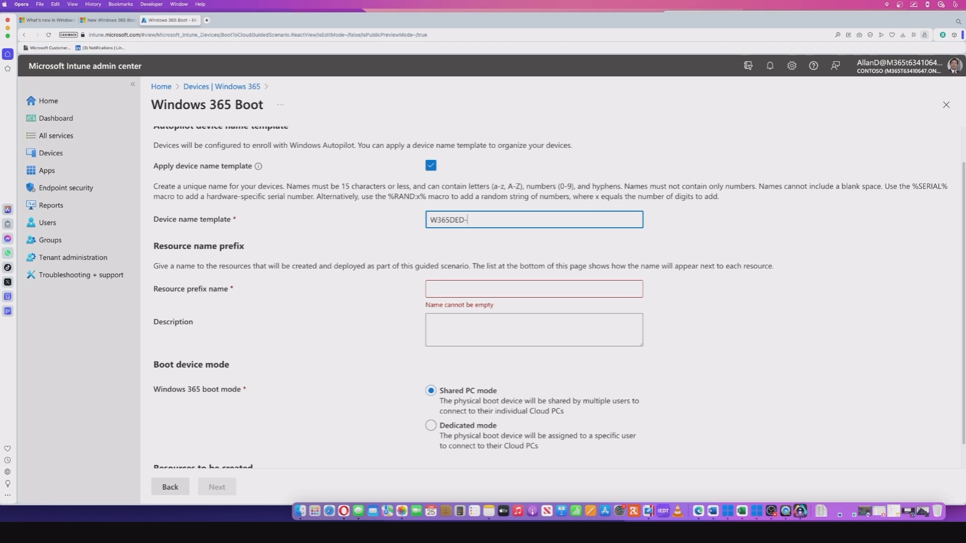
{"action": "type", "text": "%RAND:3%"}
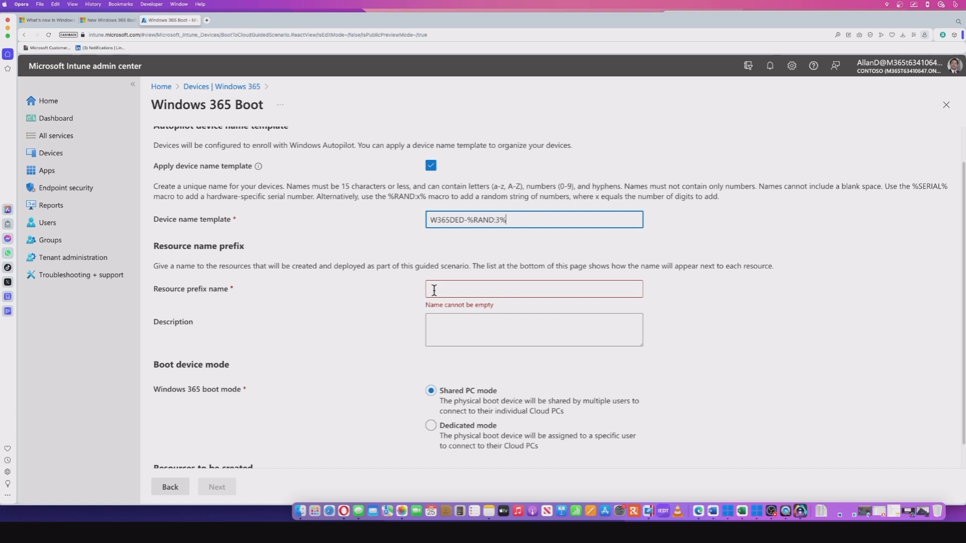
- Set the resource prefix name to W365DED, choose Dedicated mode as the Windows 365 boot mode, and continue to the endpoint updates
{"action": "left_click", "coordinate": [451, 288]}
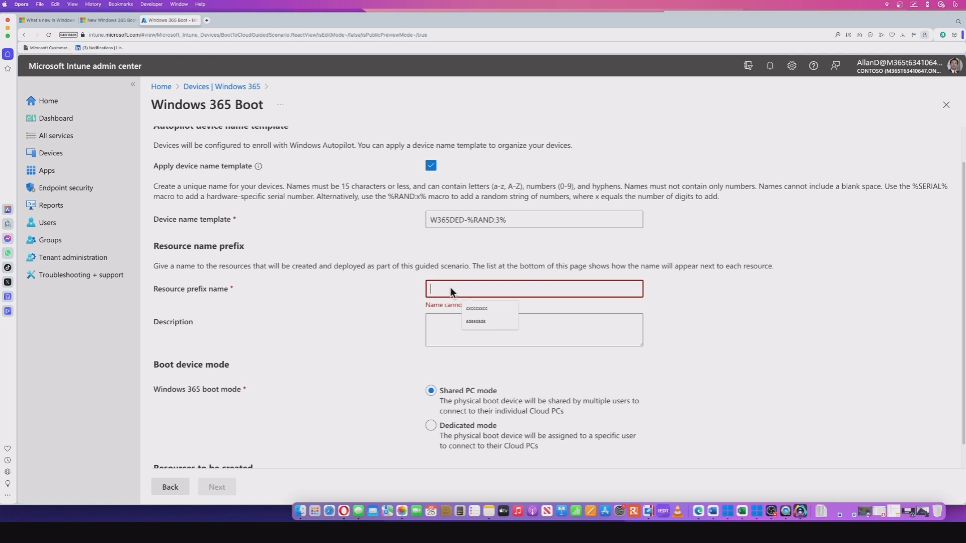
{"action": "type", "text": "W365DED"}
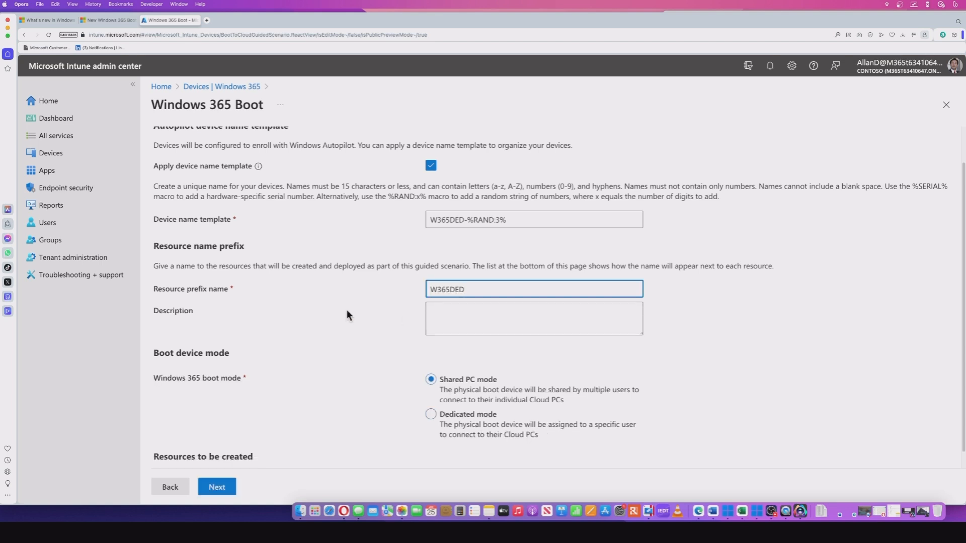
{"action": "scroll", "coordinate": [342, 307], "scroll_direction": "down", "scroll_amount": 3}
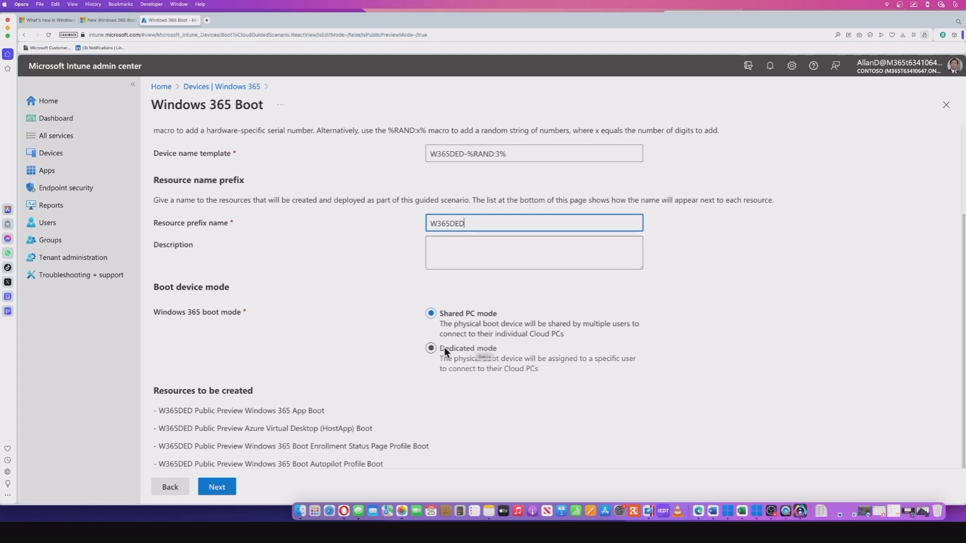
{"action": "left_click", "coordinate": [430, 348]}
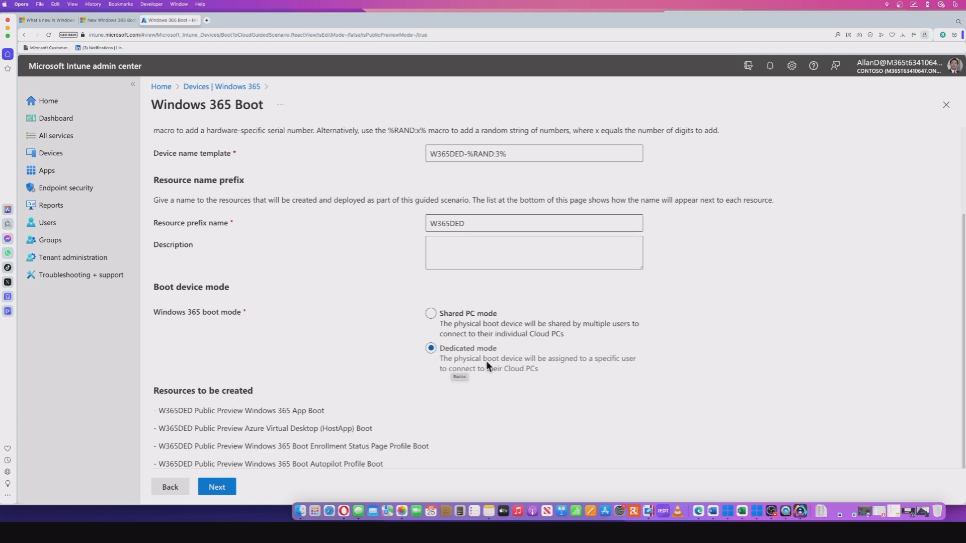
{"action": "left_click", "coordinate": [222, 488]}
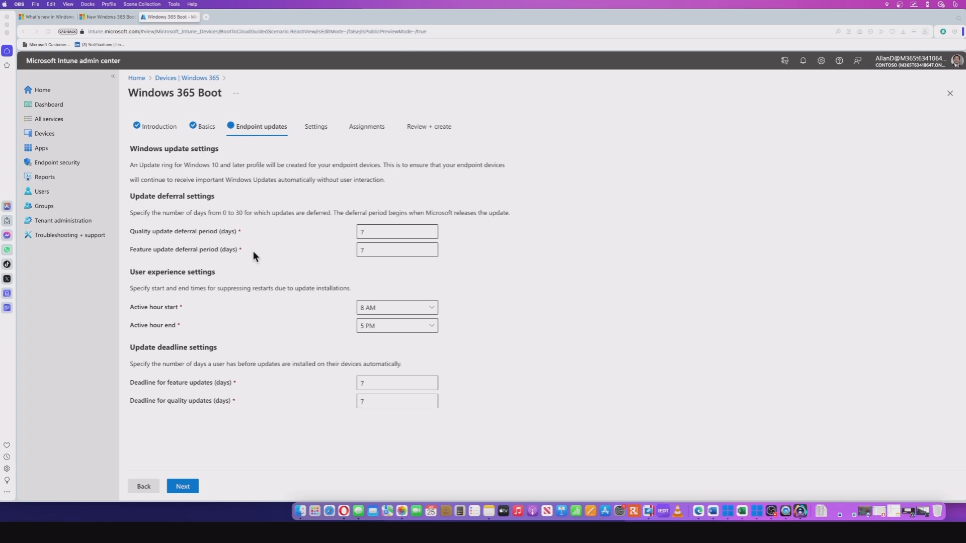
- Accept the default endpoint update settings, set the language (region) to English (United Kingdom), and continue to the assignments
{"action": "left_click", "coordinate": [182, 486]}
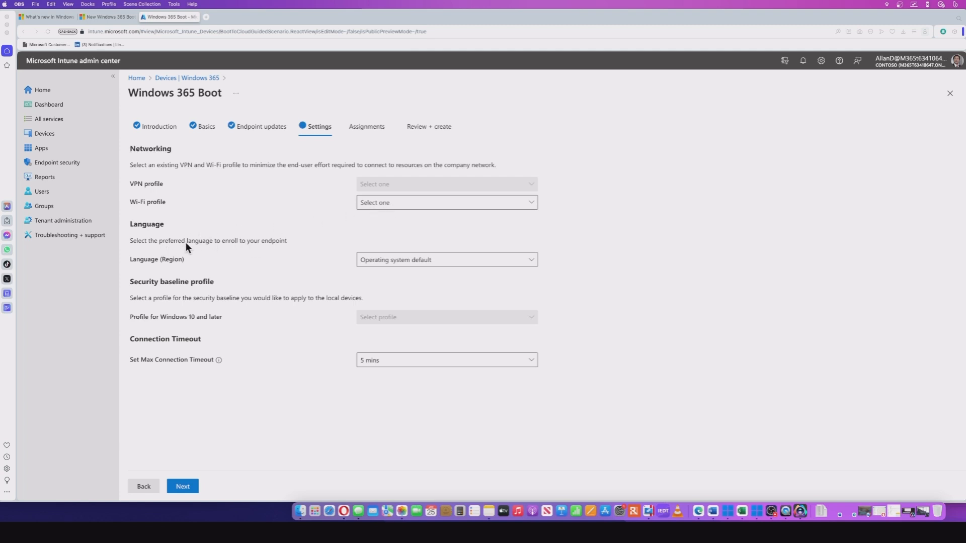
{"action": "left_click", "coordinate": [420, 260]}
{"action": "scroll", "coordinate": [578, 237], "scroll_direction": "down", "scroll_amount": 3}
{"action": "scroll", "coordinate": [578, 237], "scroll_direction": "down", "scroll_amount": 10}
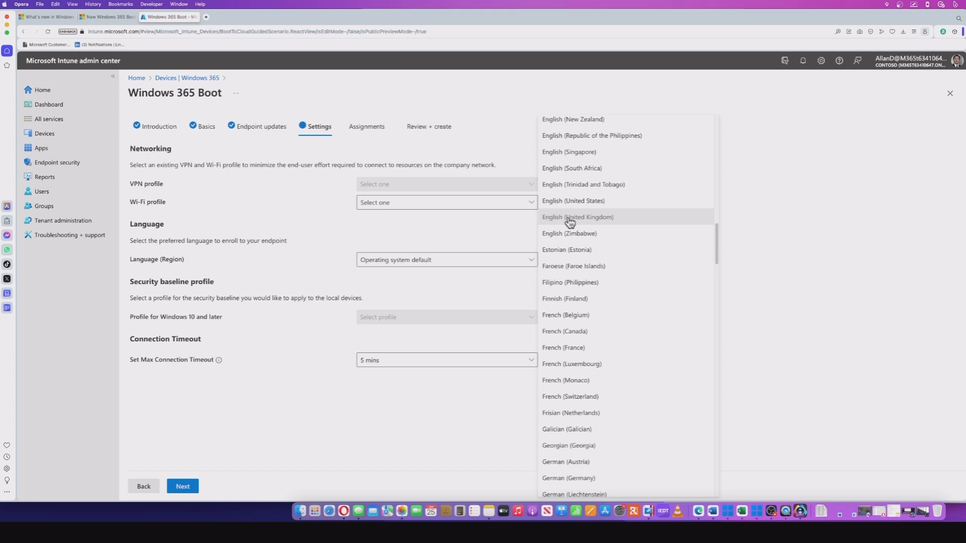
{"action": "left_click", "coordinate": [579, 218]}
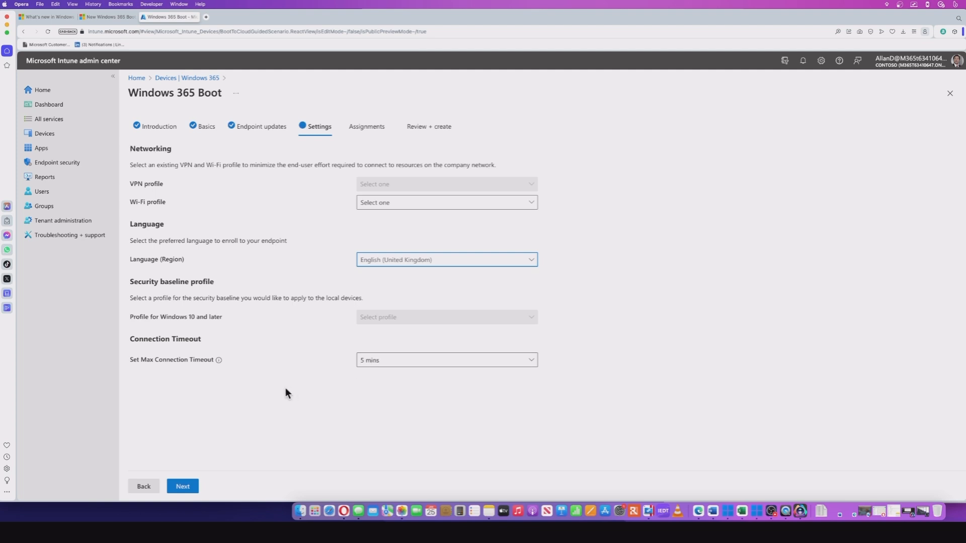
{"action": "left_click", "coordinate": [183, 486]}
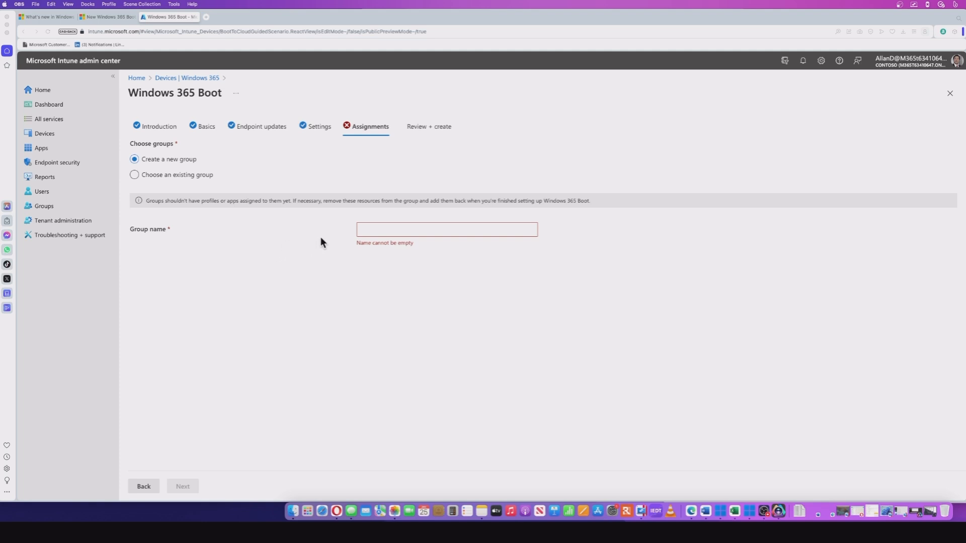
- Name the new assignment group W365DEDDevices and continue to the review
{"action": "left_click", "coordinate": [377, 230]}
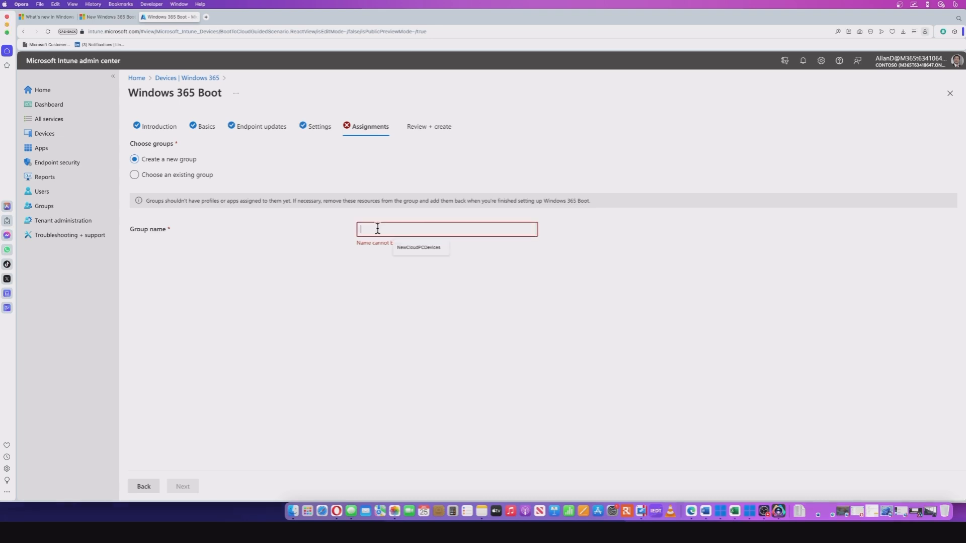
{"action": "right_click", "coordinate": [437, 313]}
{"action": "left_click", "coordinate": [503, 347]}
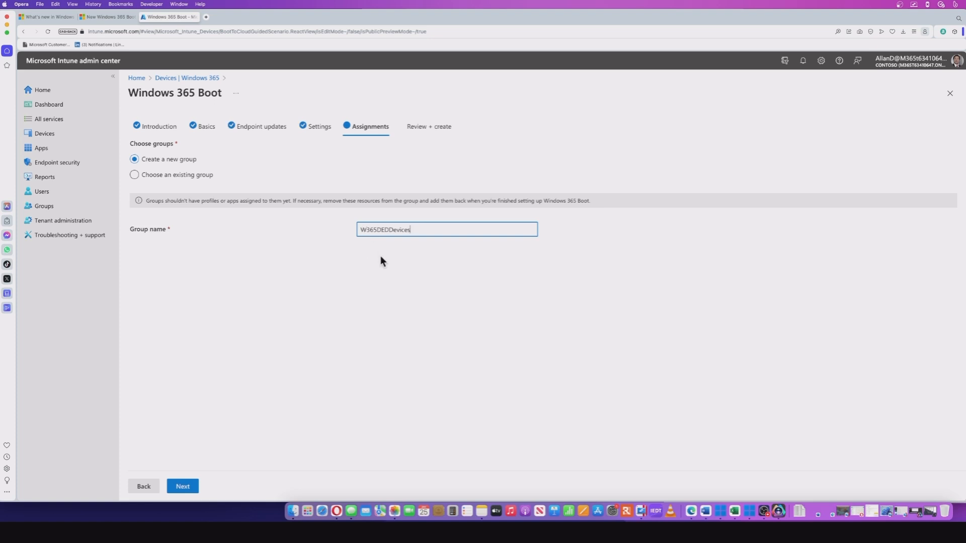
{"action": "left_click", "coordinate": [182, 487]}
- Review the Windows 365 Boot configuration summary with its listed deployments, and save it to deploy the resources
{"action": "scroll", "coordinate": [325, 243], "scroll_direction": "down", "scroll_amount": 6}
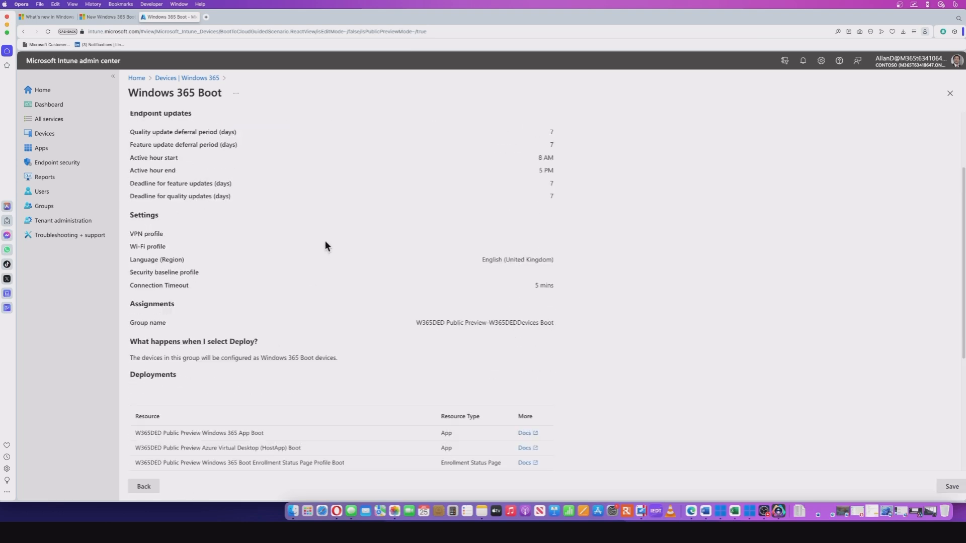
{"action": "scroll", "coordinate": [325, 245], "scroll_direction": "down", "scroll_amount": 1}
{"action": "scroll", "coordinate": [325, 246], "scroll_direction": "up", "scroll_amount": 5}
{"action": "scroll", "coordinate": [325, 245], "scroll_direction": "down", "scroll_amount": 5}
{"action": "scroll", "coordinate": [325, 246], "scroll_direction": "up", "scroll_amount": 5}
{"action": "scroll", "coordinate": [325, 246], "scroll_direction": "down", "scroll_amount": 5}
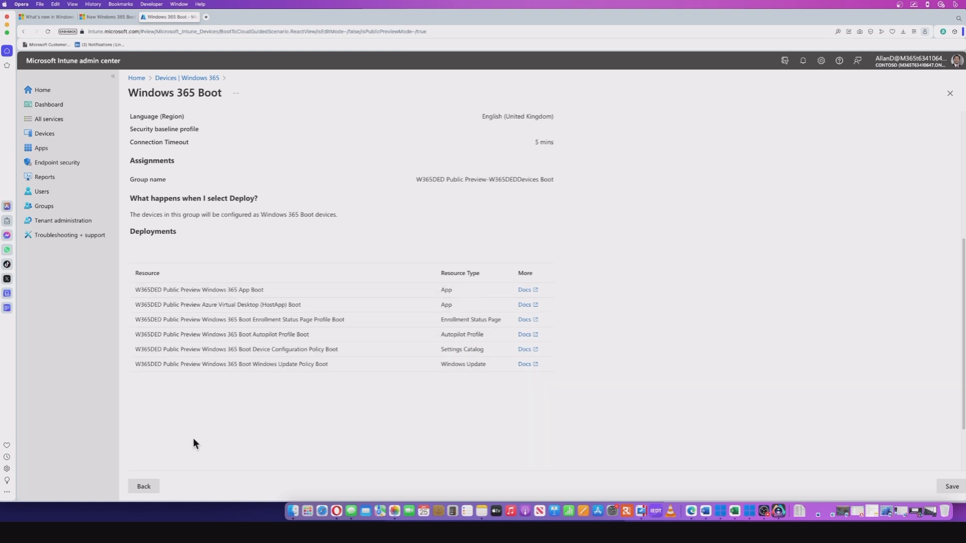
{"action": "scroll", "coordinate": [255, 435], "scroll_direction": "down", "scroll_amount": 5}
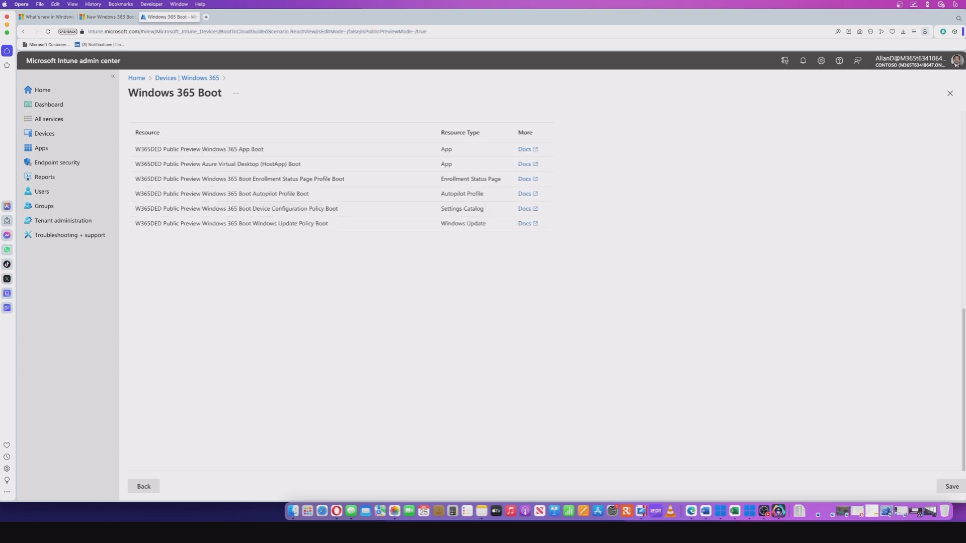
{"action": "left_click", "coordinate": [951, 488]}
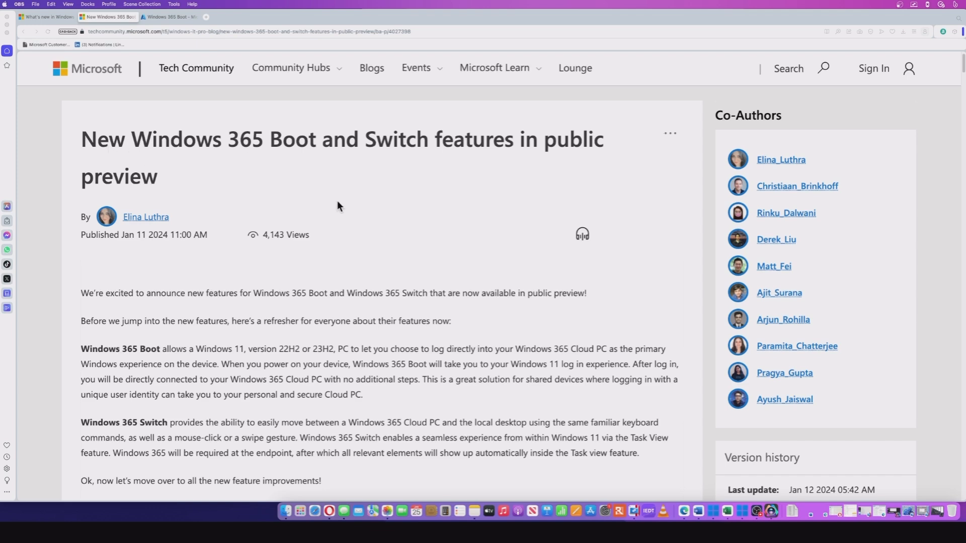
- Read the Windows 365 Boot announcement's technical requirements, Insider Dev Channel enrollment steps and Intune pre-release build settings
{"action": "scroll", "coordinate": [338, 201], "scroll_direction": "down", "scroll_amount": 7}
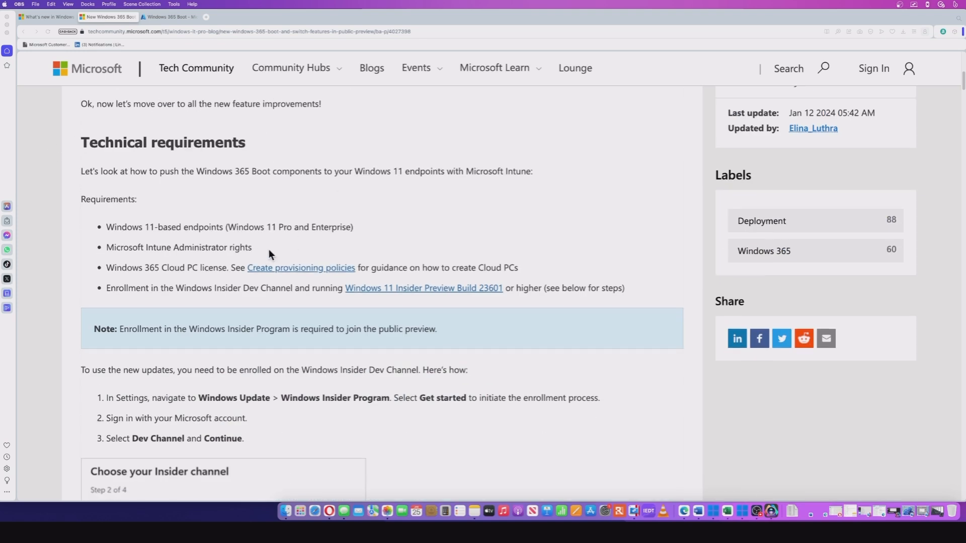
{"action": "scroll", "coordinate": [201, 247], "scroll_direction": "down", "scroll_amount": 1}
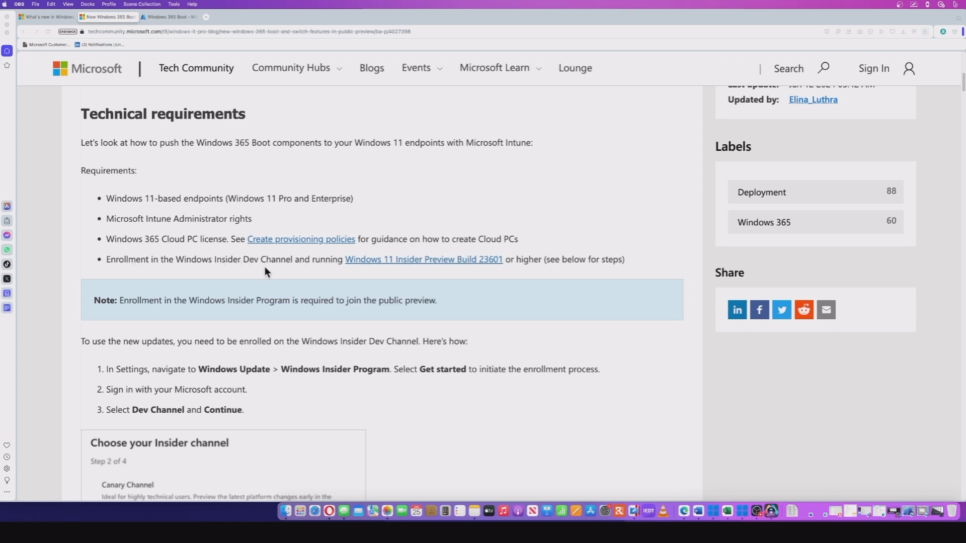
{"action": "scroll", "coordinate": [265, 269], "scroll_direction": "down", "scroll_amount": 1}
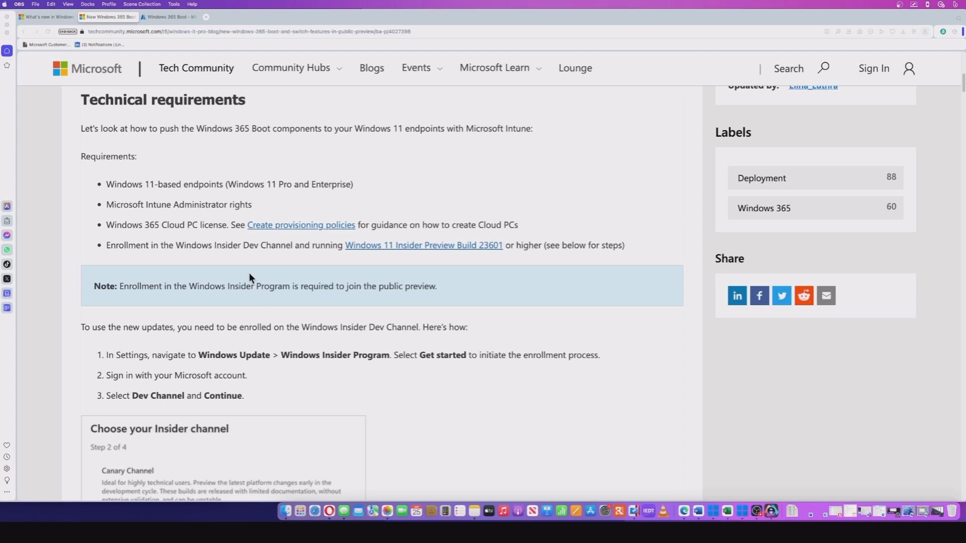
{"action": "scroll", "coordinate": [249, 276], "scroll_direction": "down", "scroll_amount": 5}
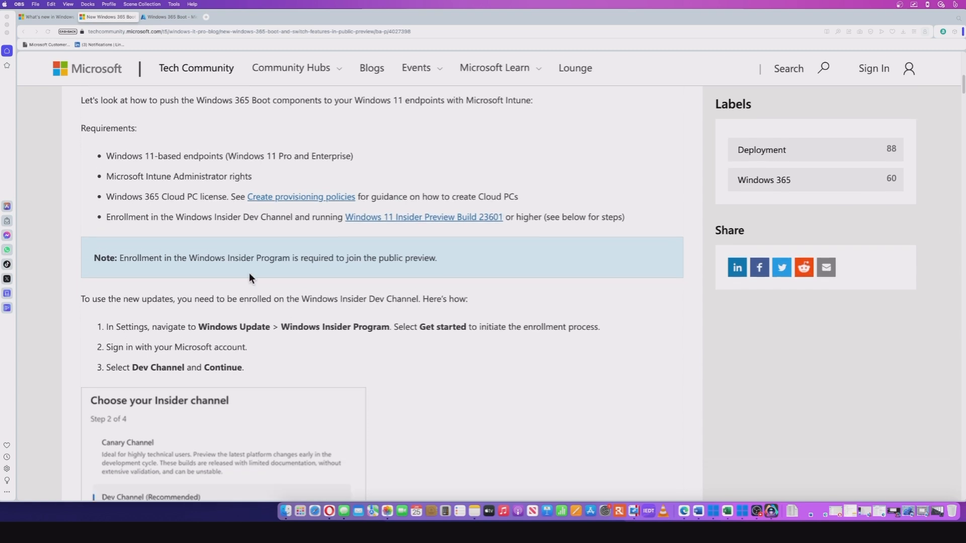
{"action": "scroll", "coordinate": [249, 274], "scroll_direction": "up", "scroll_amount": 1}
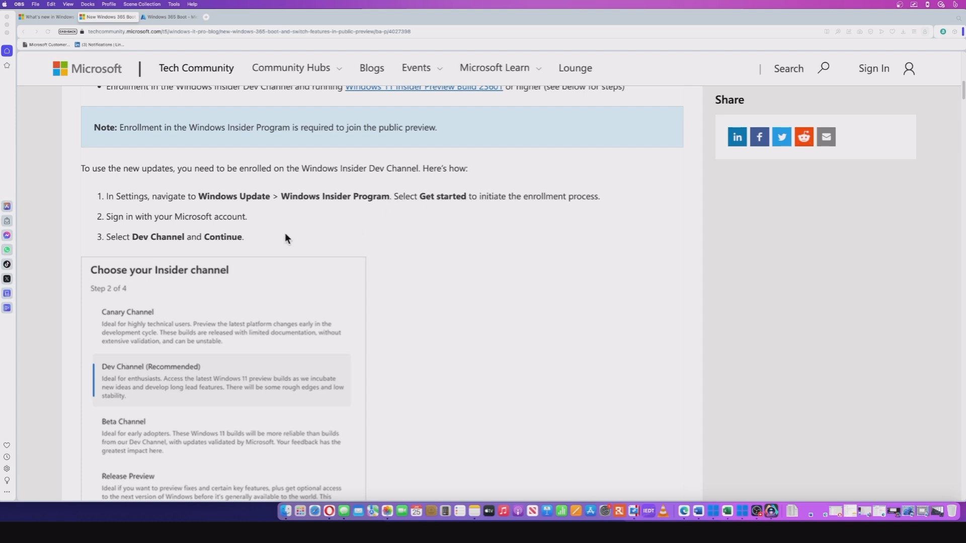
{"action": "scroll", "coordinate": [332, 252], "scroll_direction": "down", "scroll_amount": 3}
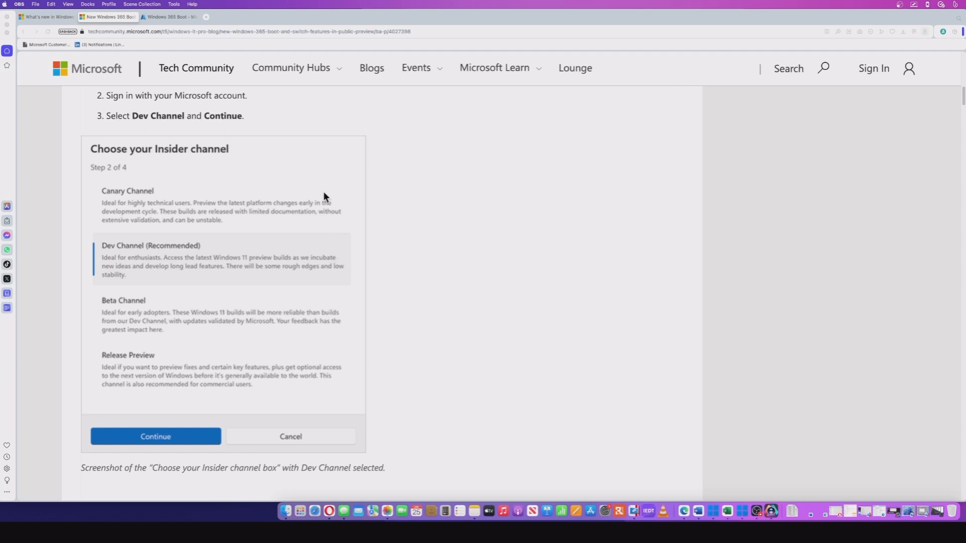
{"action": "scroll", "coordinate": [318, 201], "scroll_direction": "down", "scroll_amount": 6}
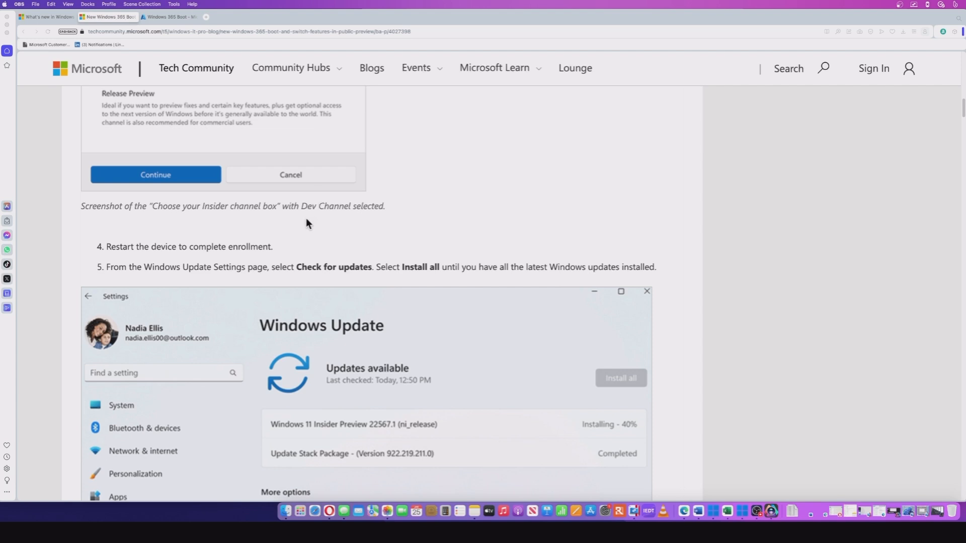
{"action": "scroll", "coordinate": [307, 223], "scroll_direction": "down", "scroll_amount": 14}
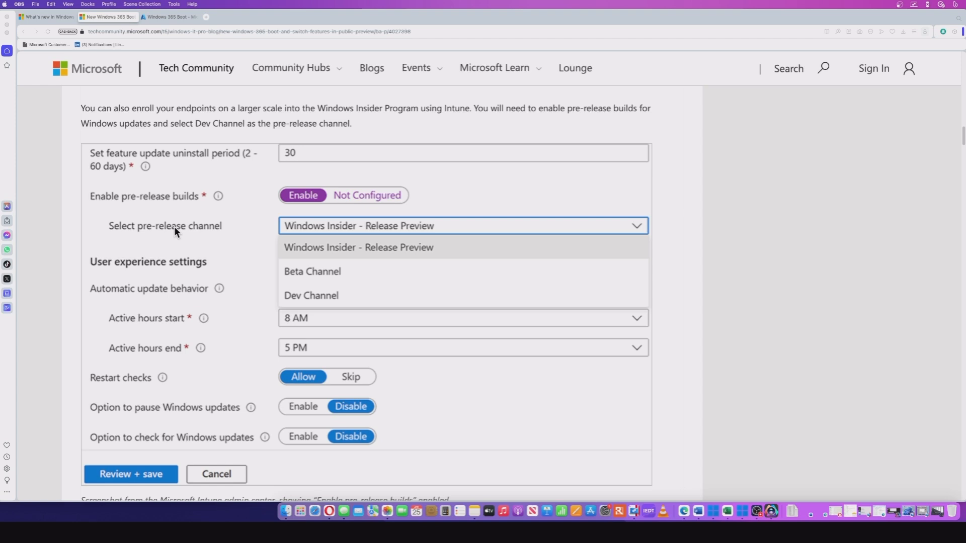
{"action": "scroll", "coordinate": [196, 204], "scroll_direction": "up", "scroll_amount": 1}
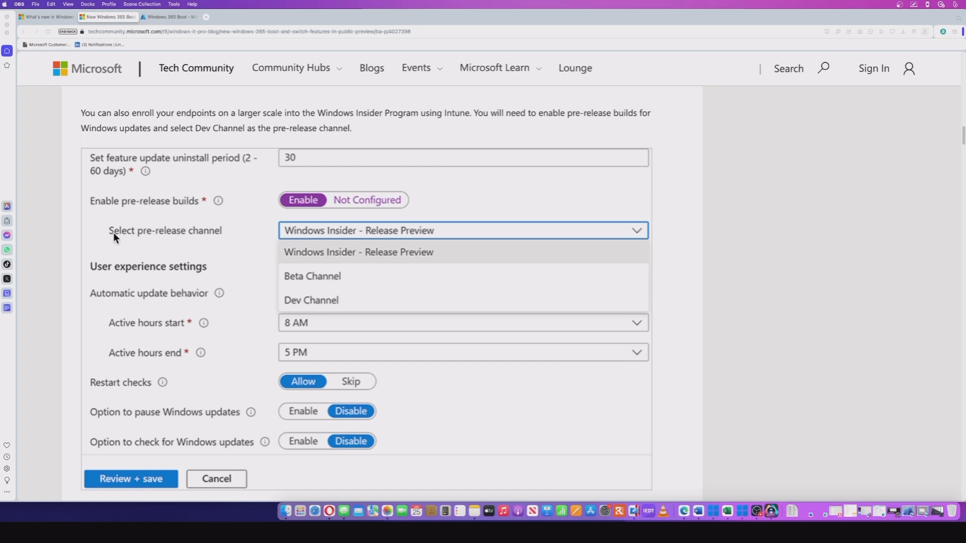
- Return to the Intune admin center and open the W365DED Public Preview policy among the update rings for Windows 10 and later
{"action": "left_click", "coordinate": [161, 16]}
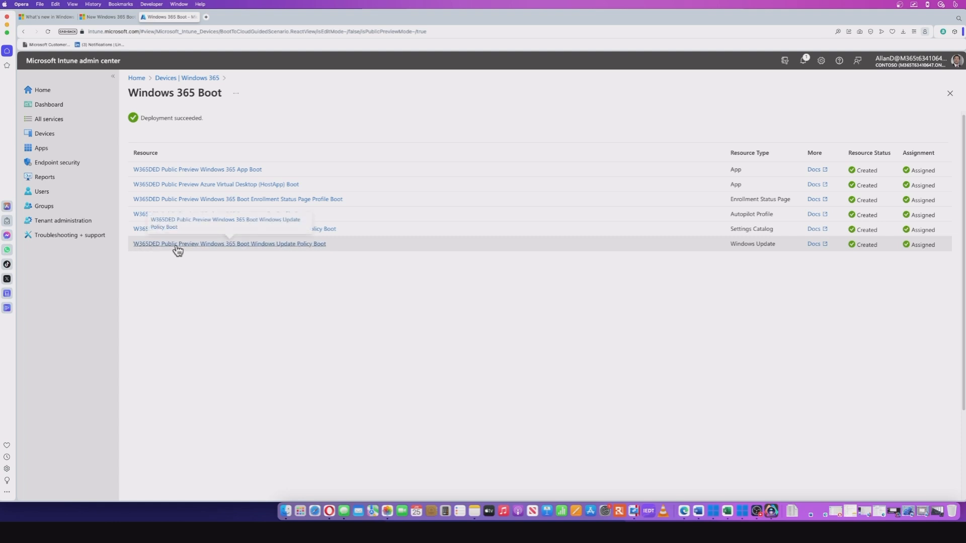
{"action": "left_click", "coordinate": [48, 134]}
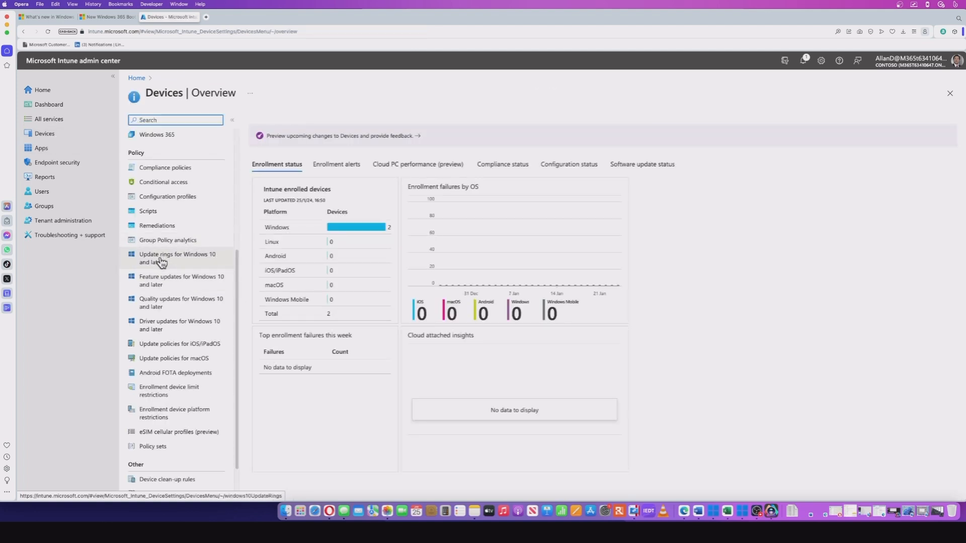
{"action": "left_click", "coordinate": [160, 260]}
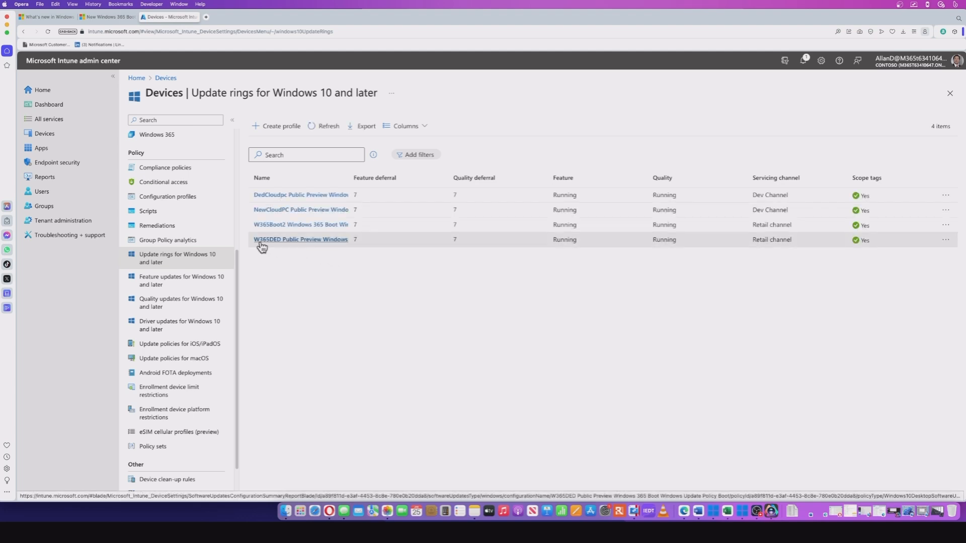
{"action": "left_click", "coordinate": [324, 241]}
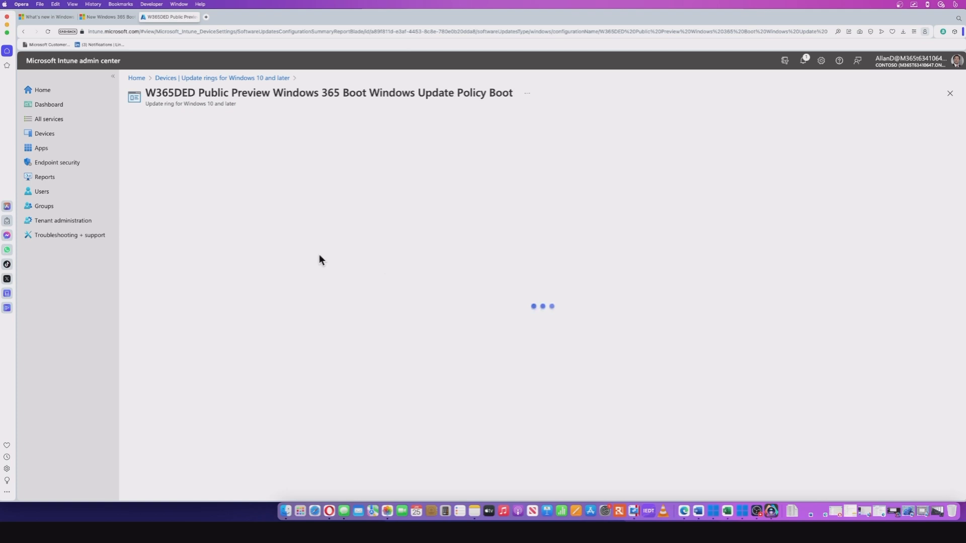
- Edit the W365DED update ring settings to enable pre-release builds and choose the Windows Insider pre-release channel
{"action": "scroll", "coordinate": [231, 208], "scroll_direction": "down", "scroll_amount": 10}
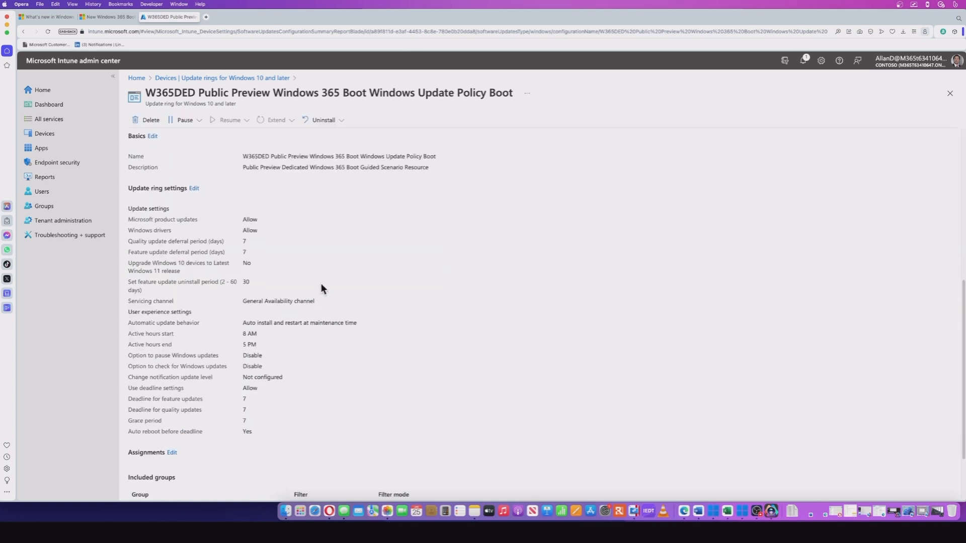
{"action": "left_click", "coordinate": [194, 189]}
{"action": "scroll", "coordinate": [356, 248], "scroll_direction": "down", "scroll_amount": 2}
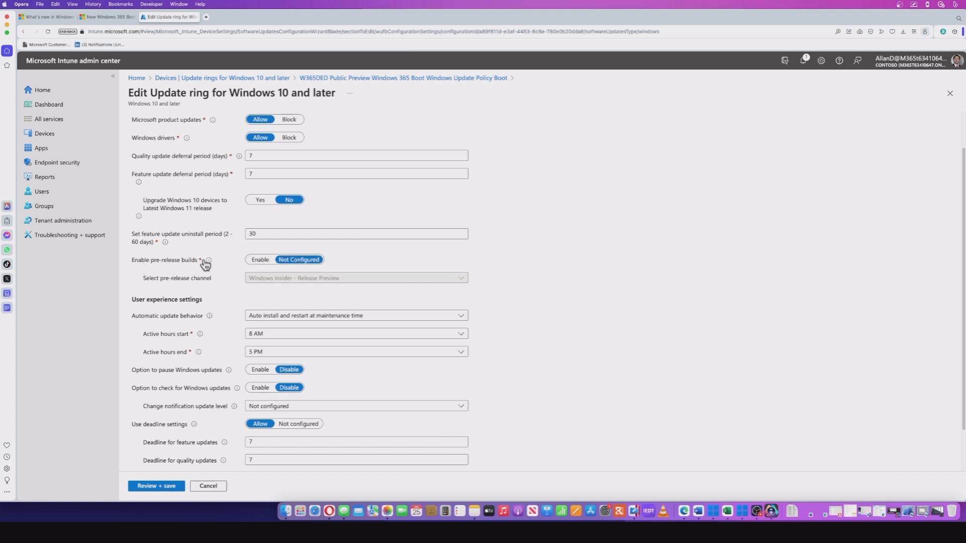
{"action": "left_click", "coordinate": [261, 259]}
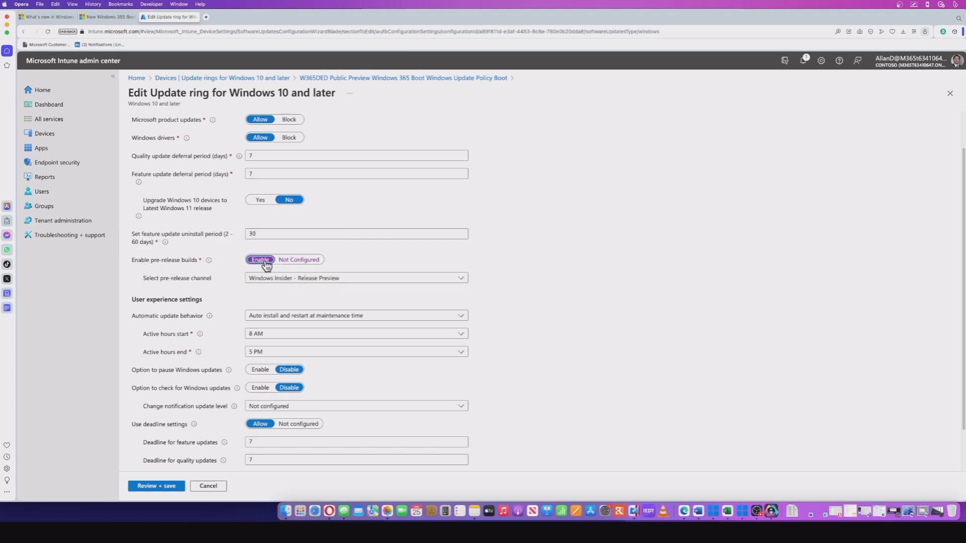
{"action": "left_click", "coordinate": [343, 282]}
{"action": "left_click", "coordinate": [271, 322]}
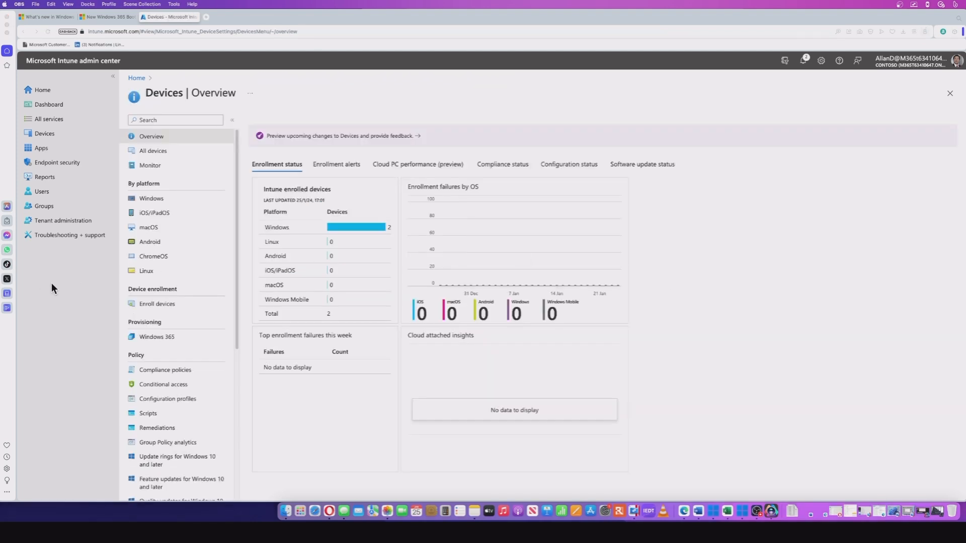
- Start another Windows 365 Boot - Public Preview guide from the Windows 365 device provisioning page and proceed to its basics
{"action": "left_click", "coordinate": [46, 136]}
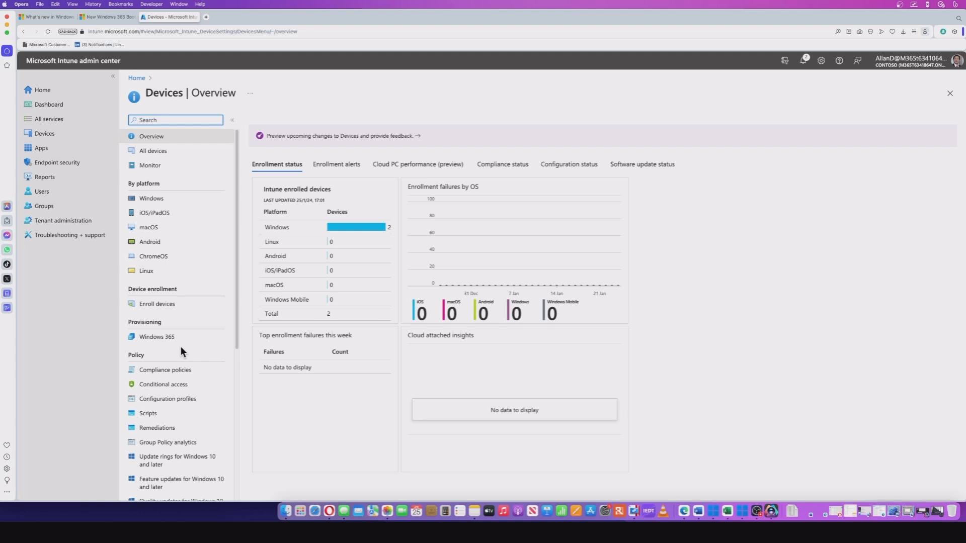
{"action": "left_click", "coordinate": [166, 339]}
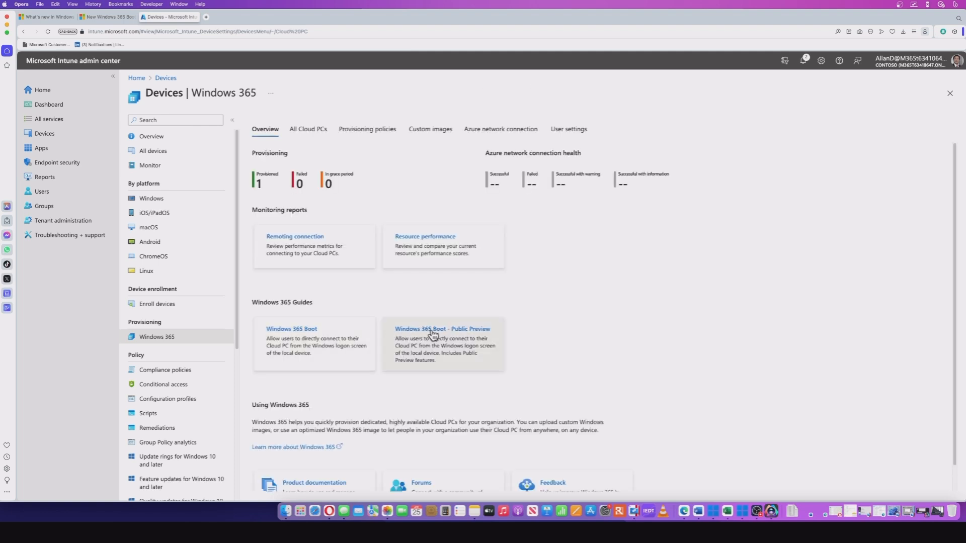
{"action": "left_click", "coordinate": [431, 333]}
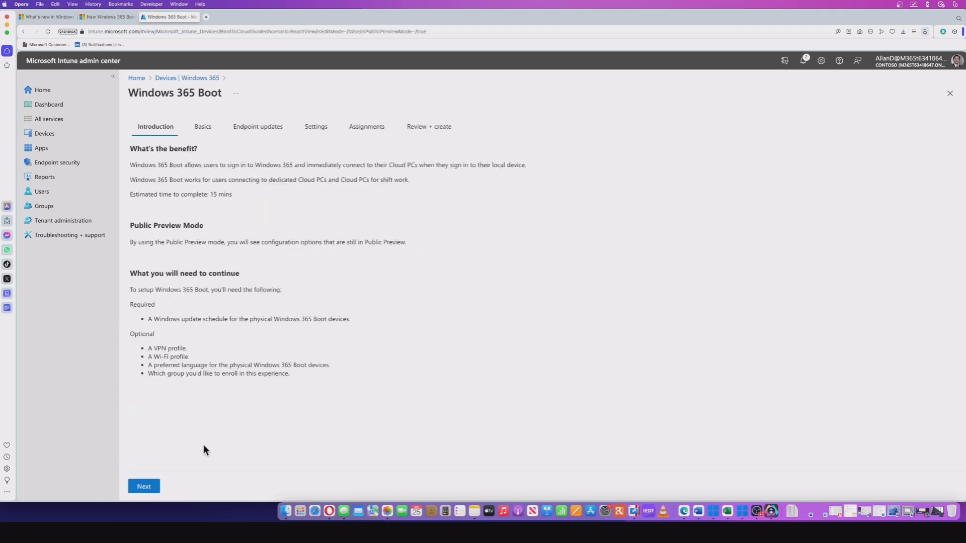
{"action": "left_click", "coordinate": [146, 487]}
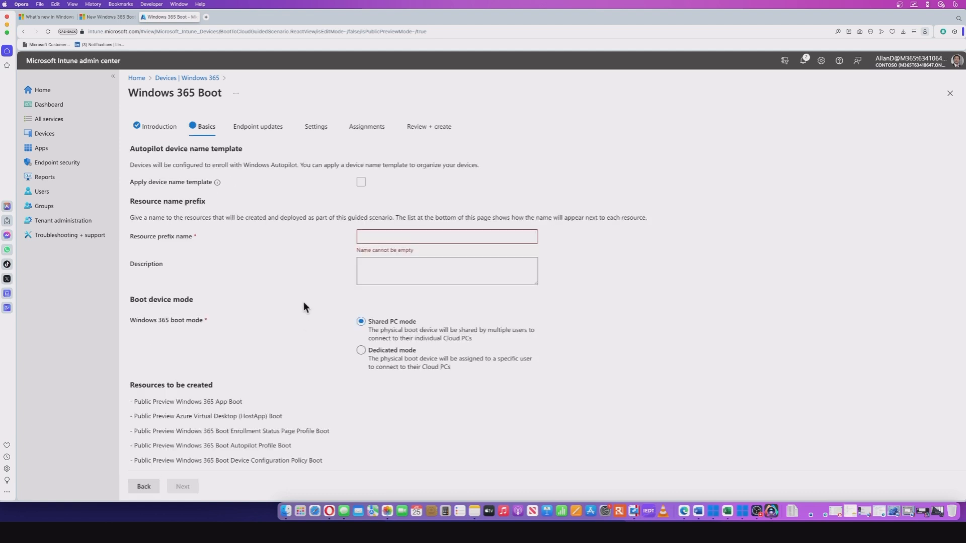
- Apply the device name template W365Shared-%RAND:2% and resource prefix W365Shared, keeping Shared PC mode, and continue to endpoint updates
{"action": "left_click", "coordinate": [361, 182]}
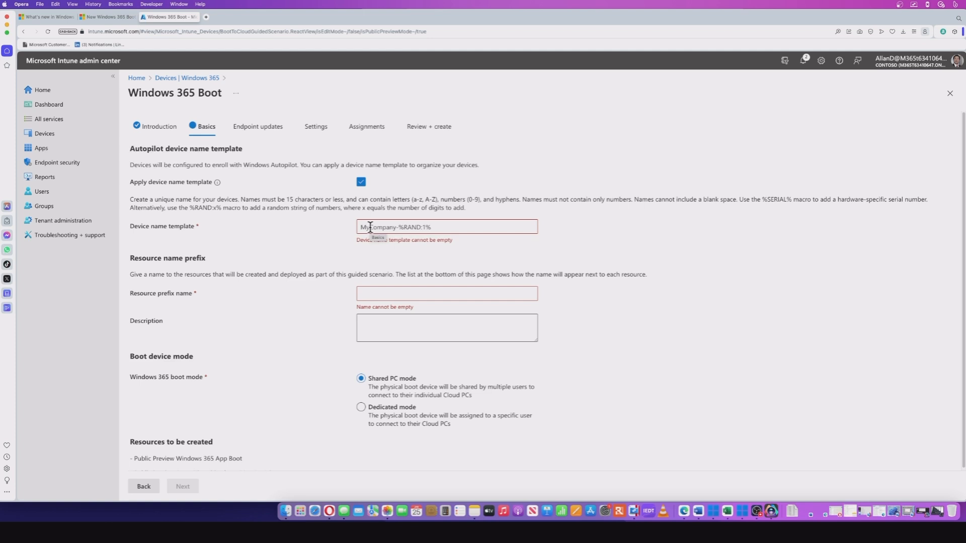
{"action": "left_click", "coordinate": [372, 226]}
{"action": "type", "text": "W365Shared-%RAND:2%"}
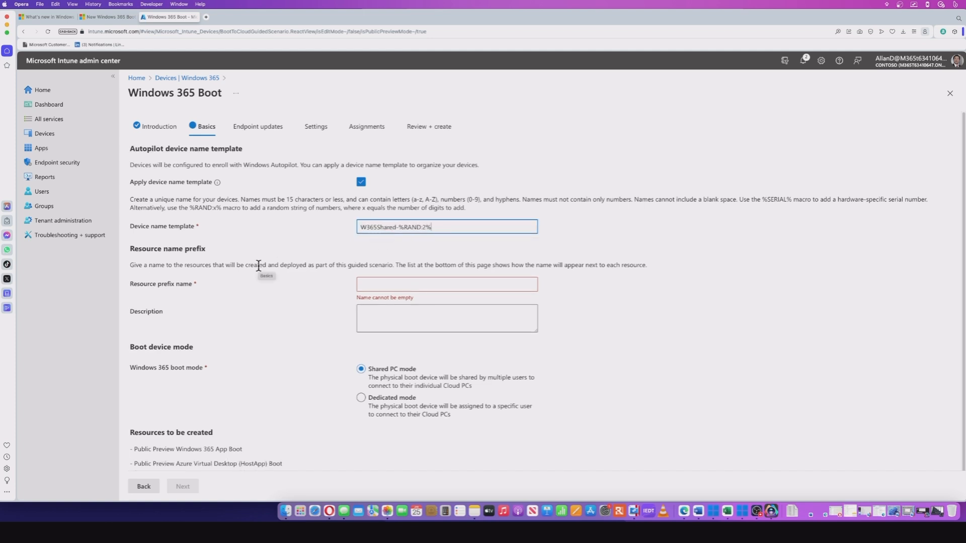
{"action": "left_click", "coordinate": [389, 283]}
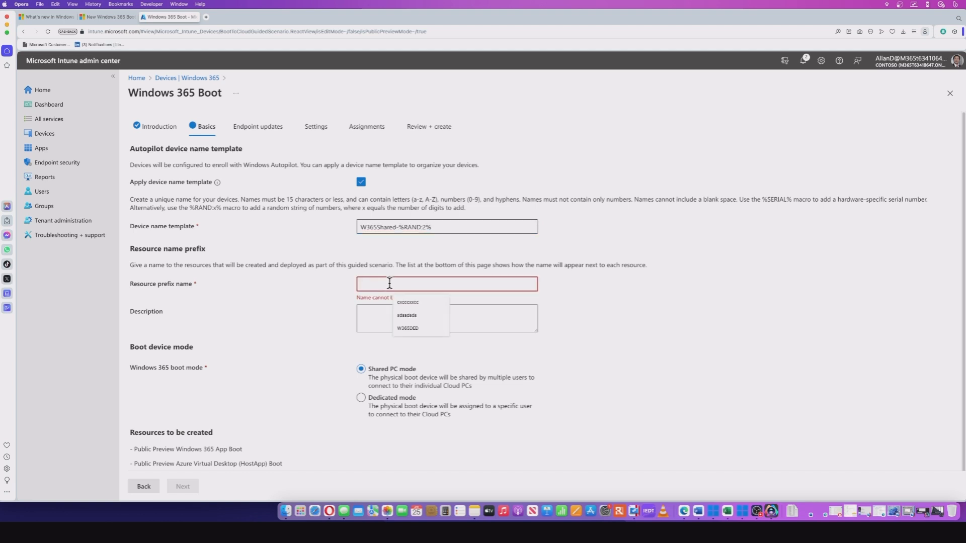
{"action": "type", "text": "W365Shared"}
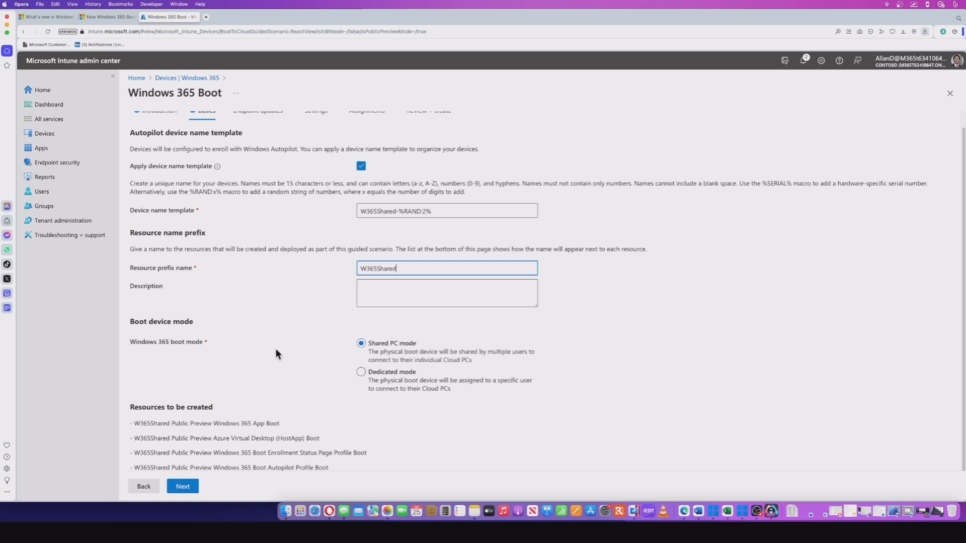
{"action": "left_click", "coordinate": [183, 486]}
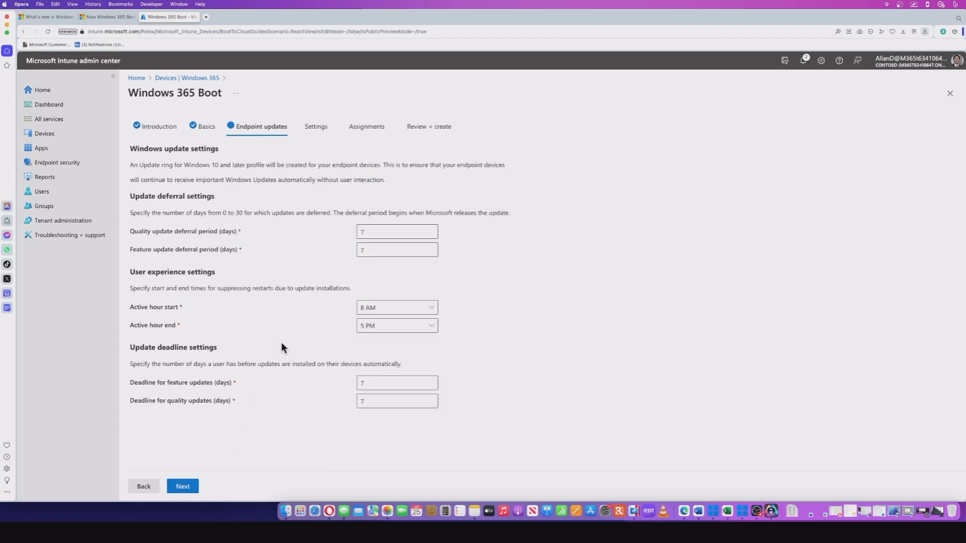
- Accept the default endpoint update settings and set the language to English (United Kingdom)
{"action": "left_click", "coordinate": [184, 486]}
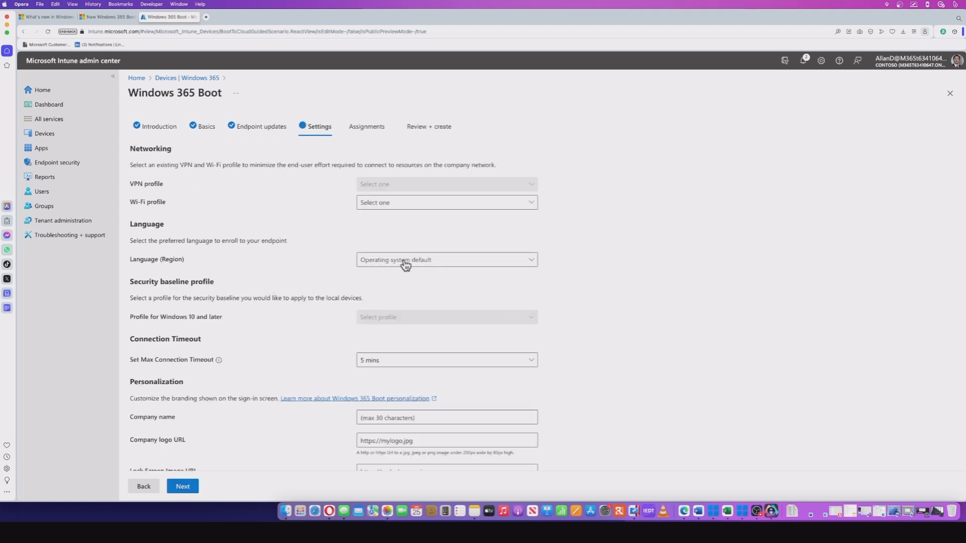
{"action": "left_click", "coordinate": [424, 262]}
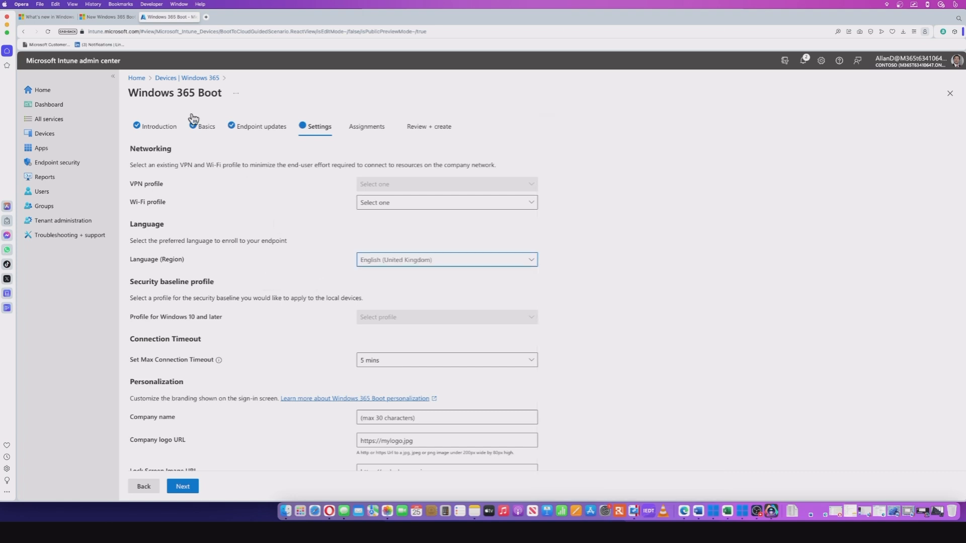
- Personalize the sign-in screen with company name Move2Modern, the mango.png logo URL and the move2modern-1024x576.png lock screen URL, and continue to assignments
{"action": "left_click", "coordinate": [72, 5]}
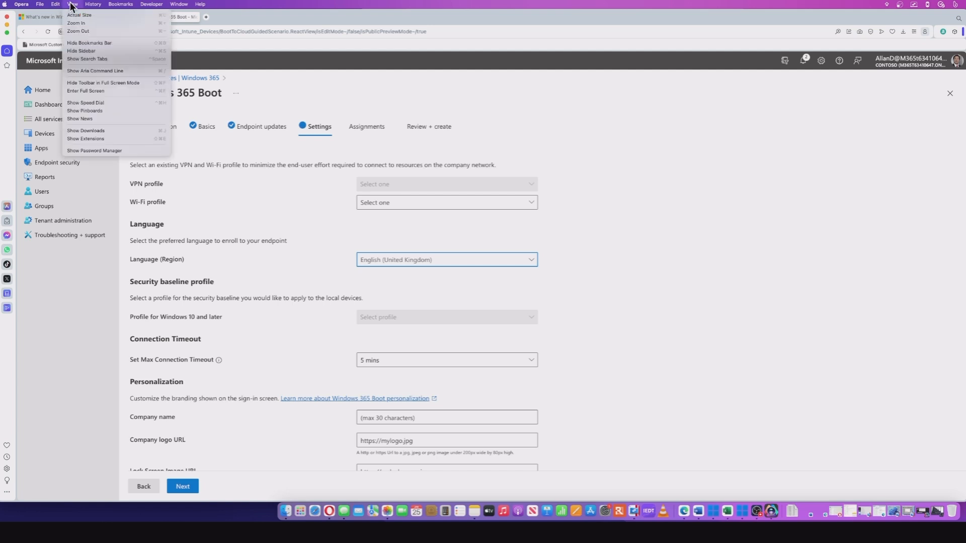
{"action": "left_click", "coordinate": [83, 28]}
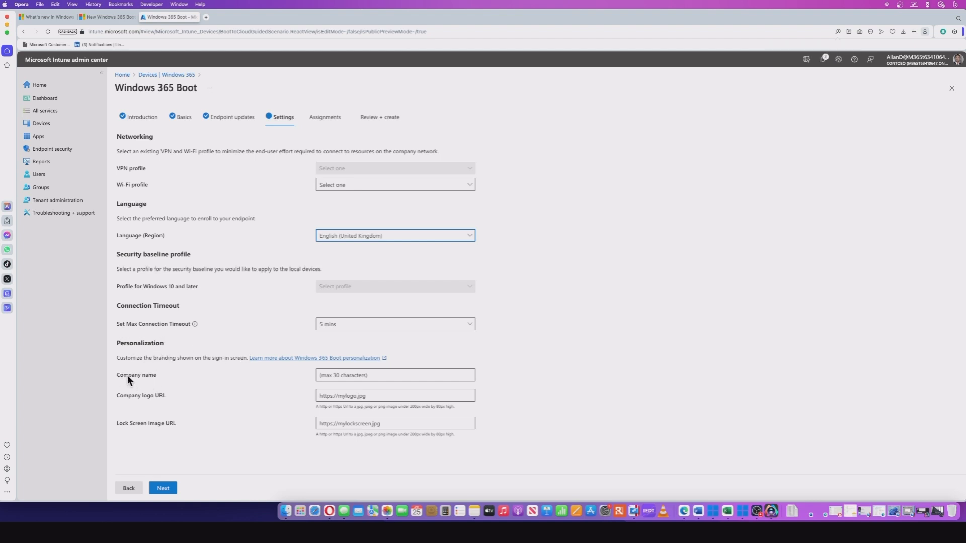
{"action": "left_click", "coordinate": [344, 375]}
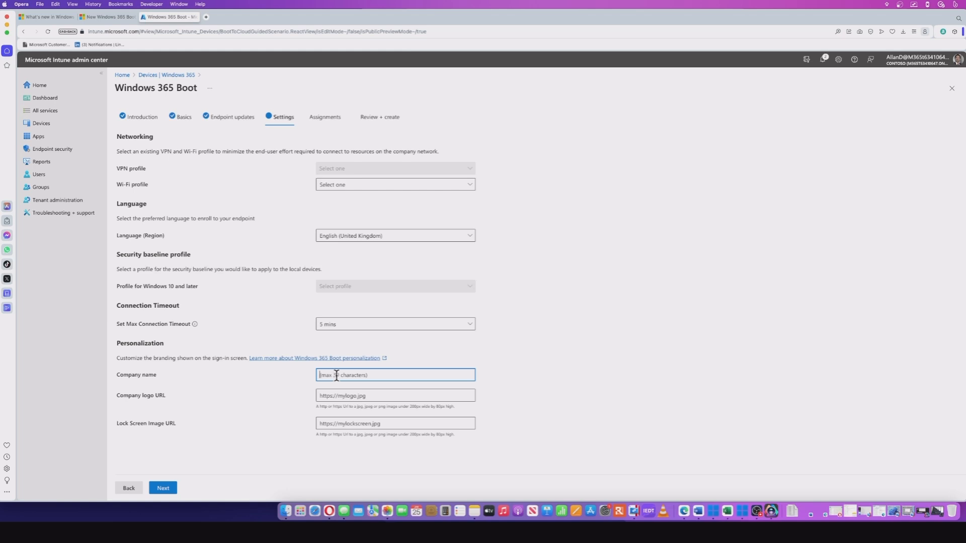
{"action": "type", "text": "Move2Modern"}
{"action": "left_click", "coordinate": [320, 395]}
{"action": "key", "text": "super+v"}
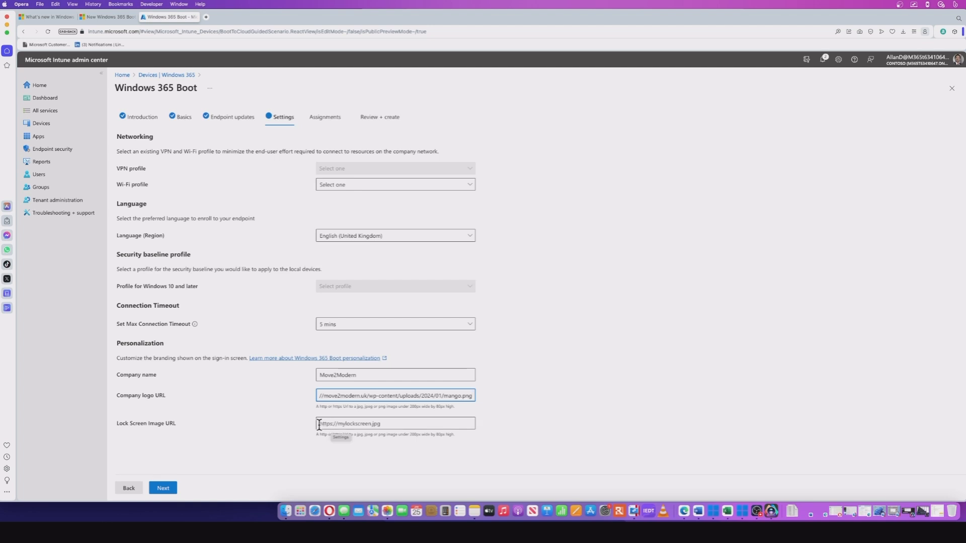
{"action": "left_click", "coordinate": [365, 424]}
{"action": "type", "text": "https://move2modern.uk/wp-content/uploads/2024/01/move2modern-1024x576.png"}
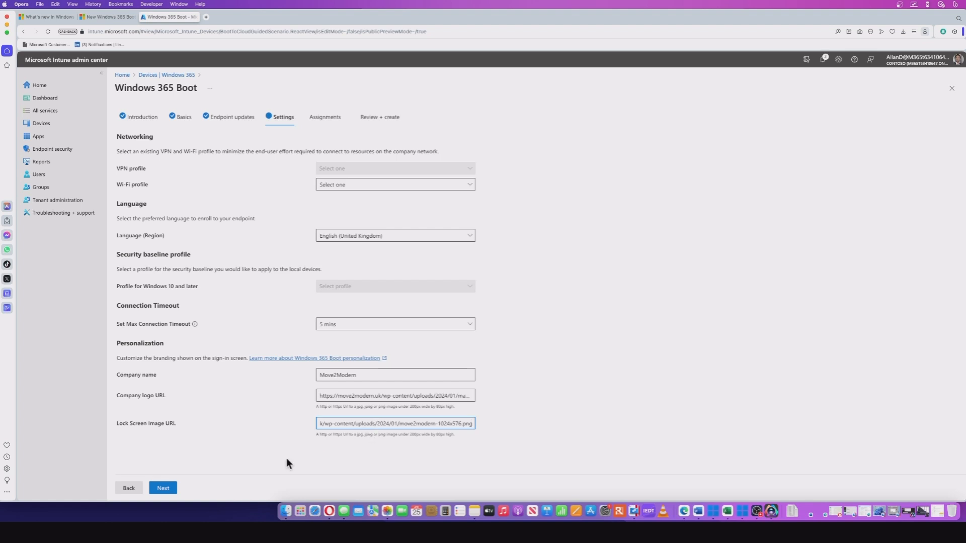
{"action": "left_click", "coordinate": [163, 489]}
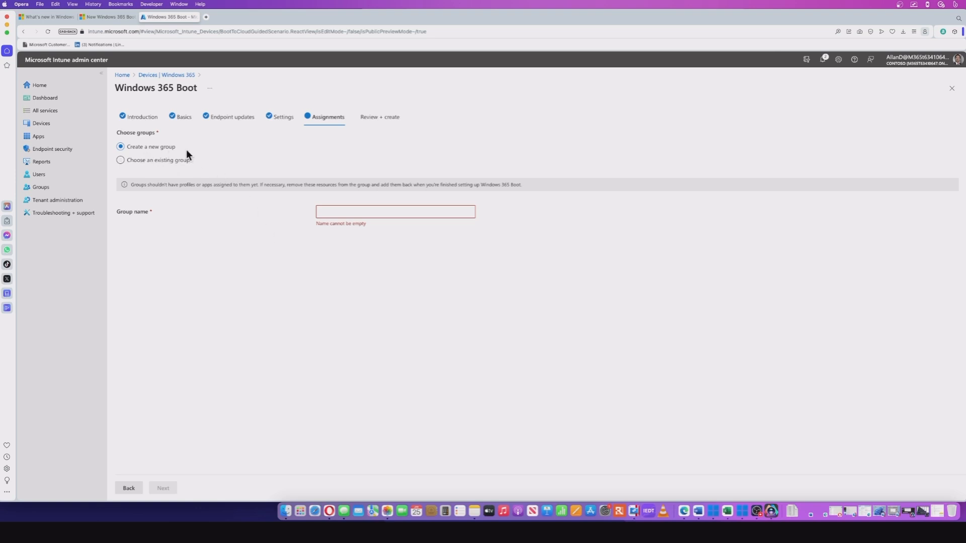
- Name the new assignment group W365SharedDevices, review the shared mode configuration and its deployments, and save it
{"action": "type", "text": "W365SharedDevices"}
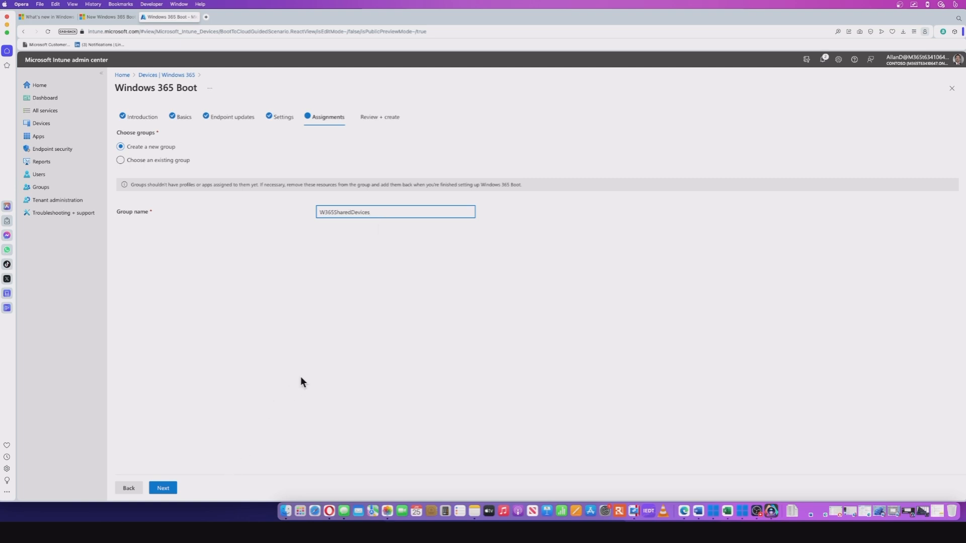
{"action": "left_click", "coordinate": [163, 488]}
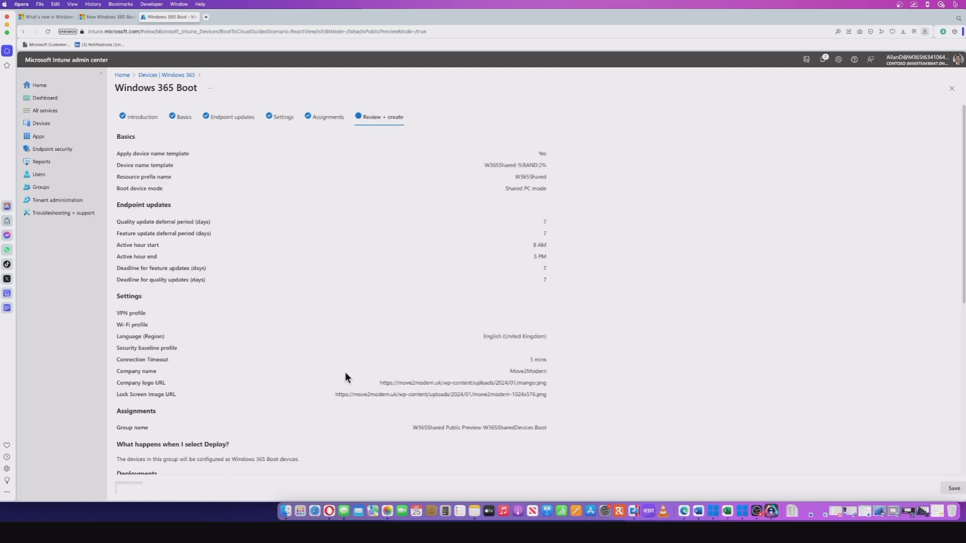
{"action": "scroll", "coordinate": [382, 242], "scroll_direction": "down", "scroll_amount": 5}
{"action": "scroll", "coordinate": [381, 242], "scroll_direction": "up", "scroll_amount": 5}
{"action": "scroll", "coordinate": [381, 244], "scroll_direction": "down", "scroll_amount": 5}
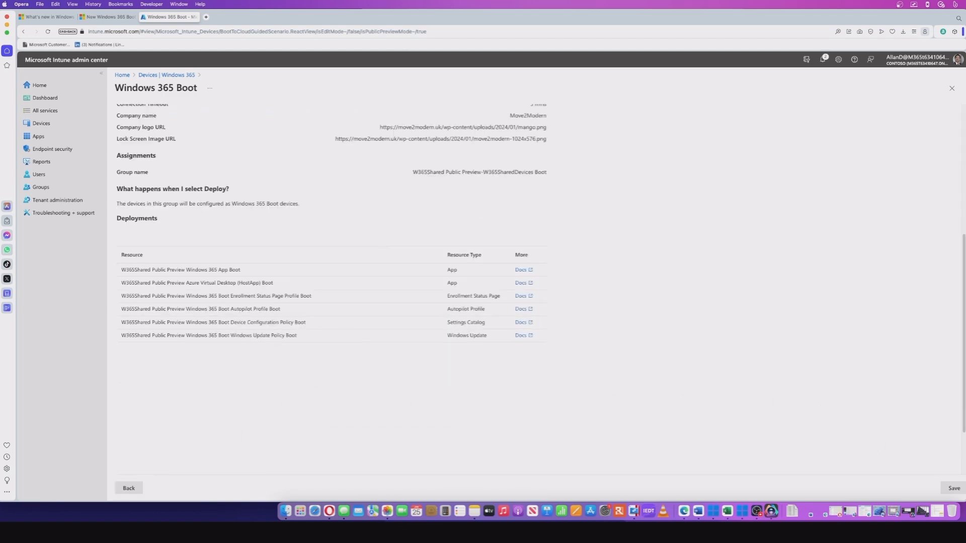
{"action": "left_click", "coordinate": [952, 488]}
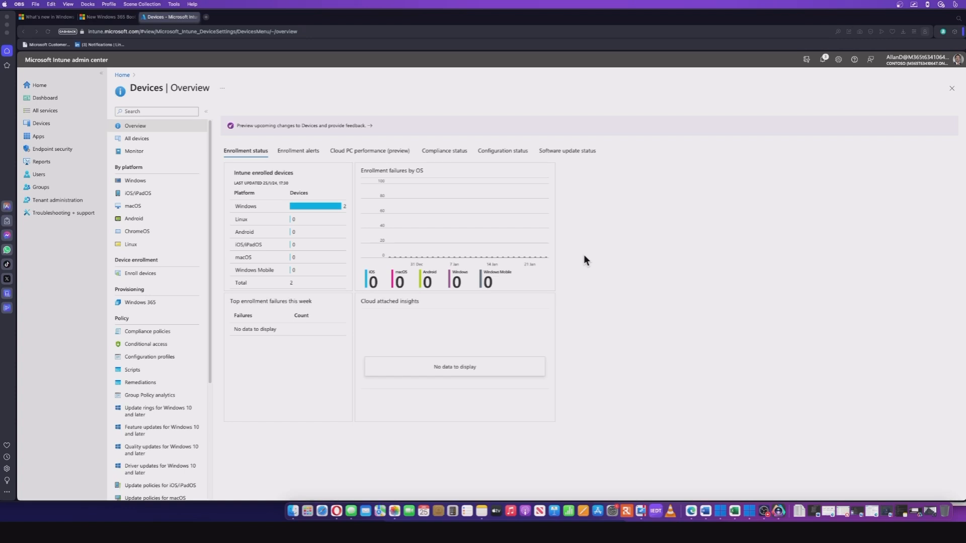
- Search all groups for w365 and open the member list of the W365DED Public Preview-W365DEDDevices Boot group
{"action": "left_click", "coordinate": [44, 186]}
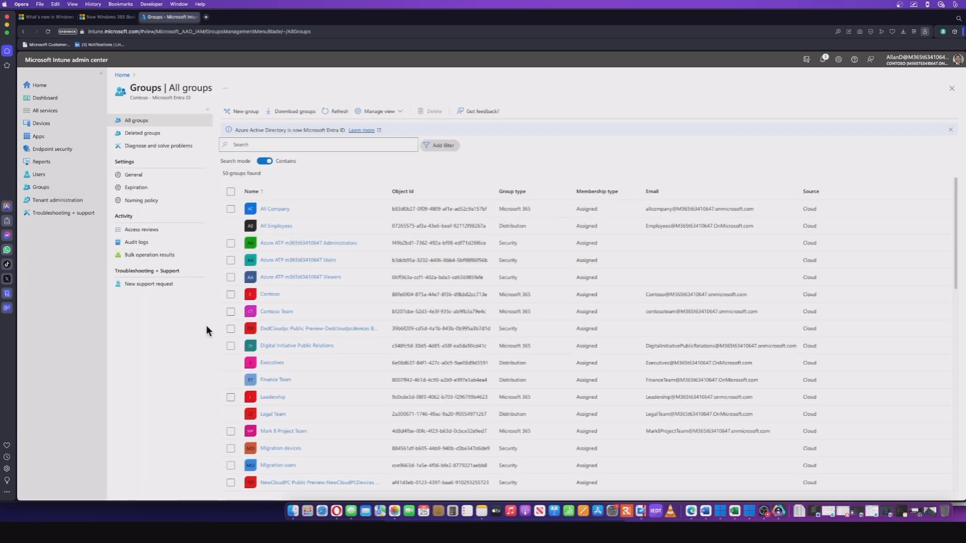
{"action": "left_click", "coordinate": [265, 145]}
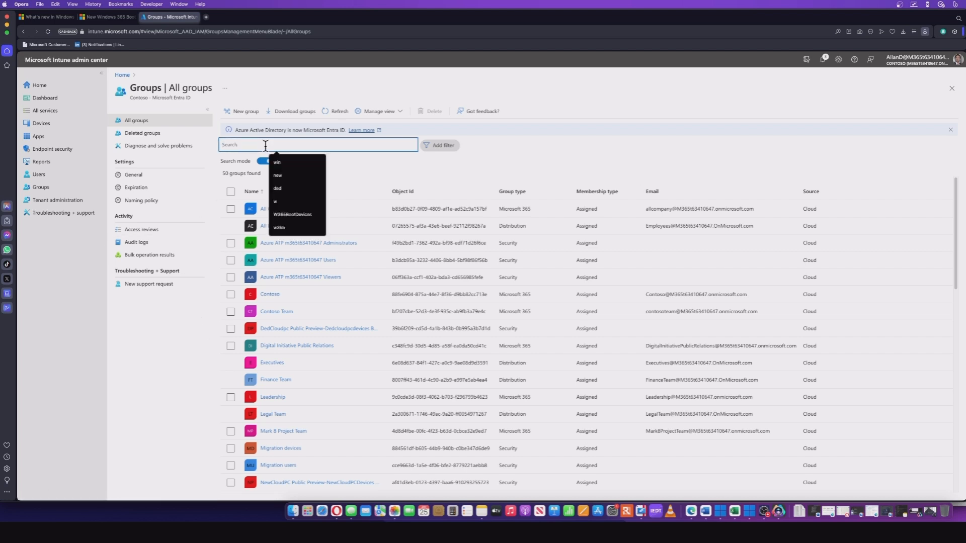
{"action": "type", "text": "w"}
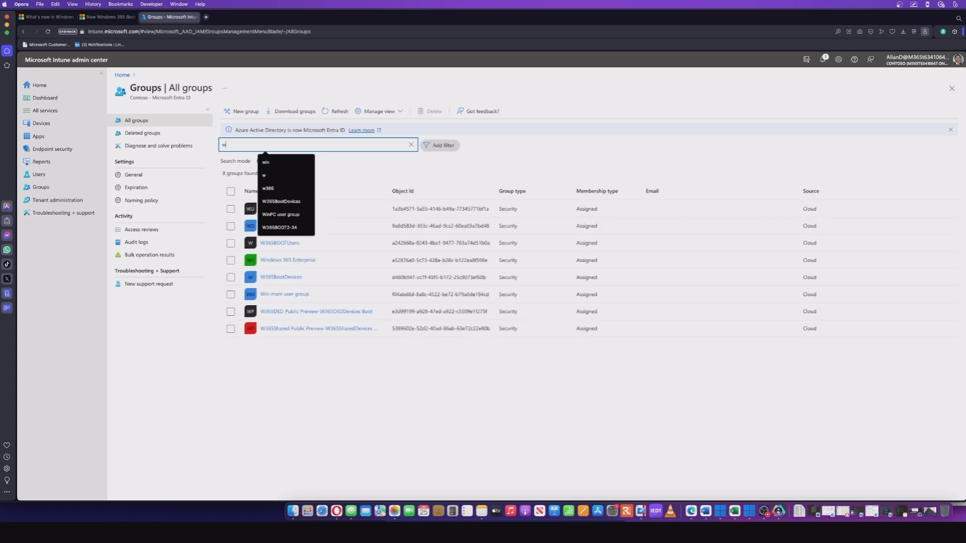
{"action": "type", "text": "365"}
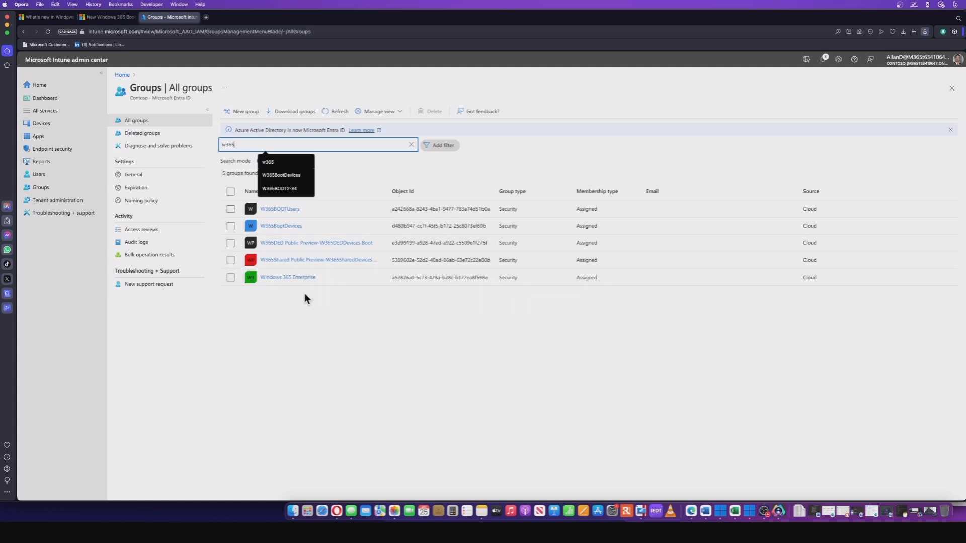
{"action": "left_click", "coordinate": [353, 162]}
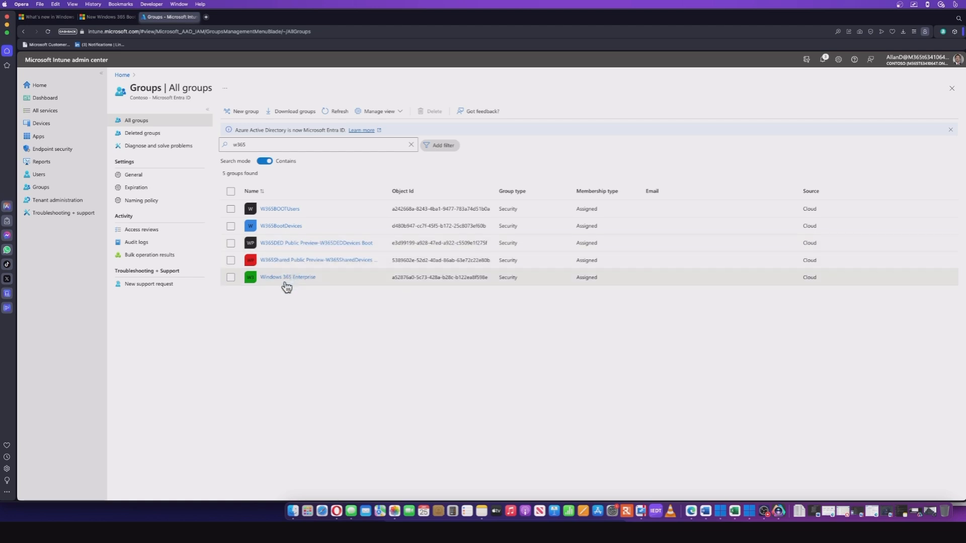
{"action": "left_click", "coordinate": [302, 244]}
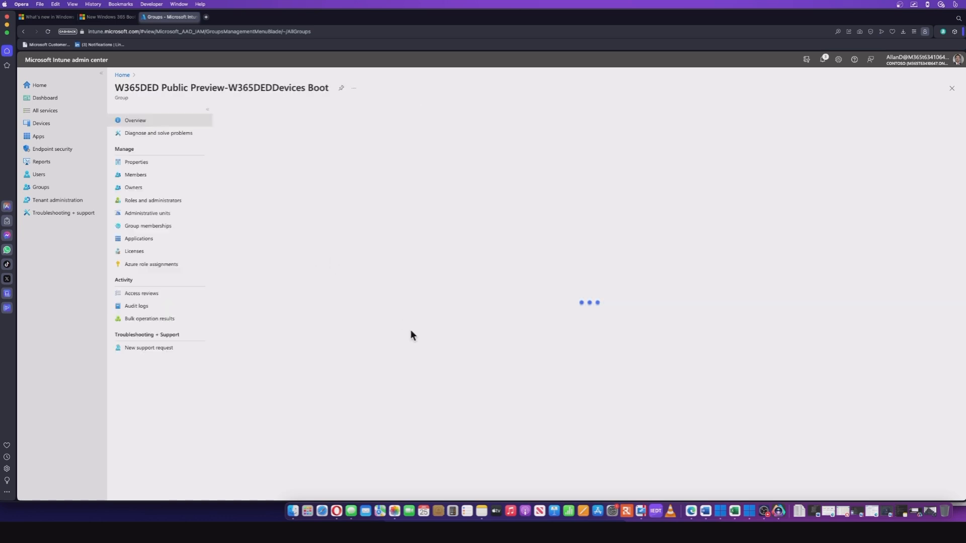
{"action": "left_click", "coordinate": [139, 176]}
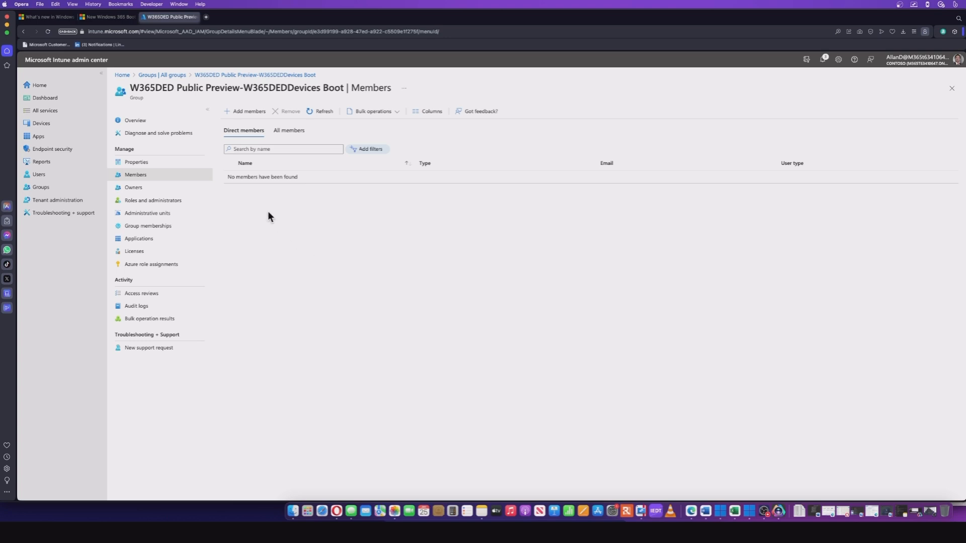
- Add the device DEDCLOUDPC-679 as a member of the W365DED boot devices group and refresh the member list
{"action": "left_click", "coordinate": [249, 111]}
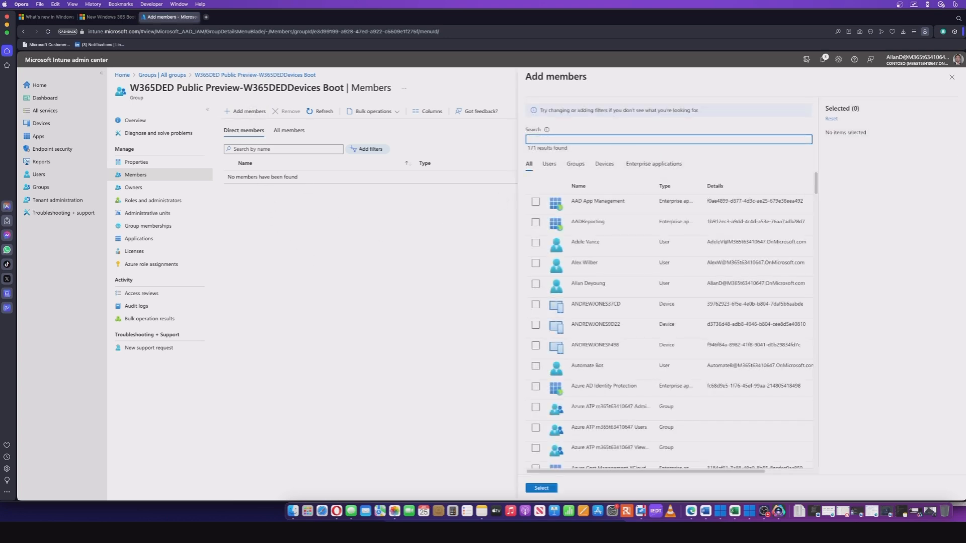
{"action": "type", "text": "DEDCLOUDPC-679"}
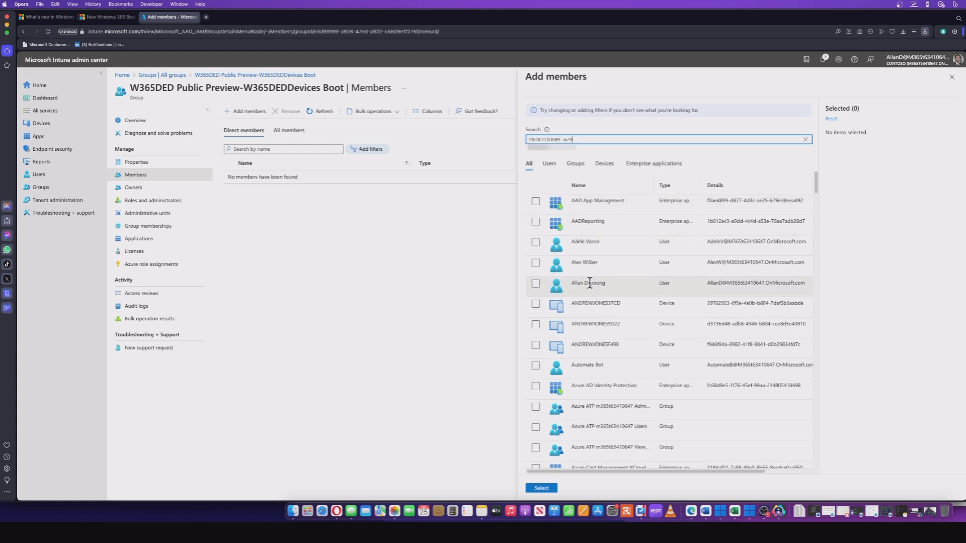
{"action": "left_click", "coordinate": [535, 202]}
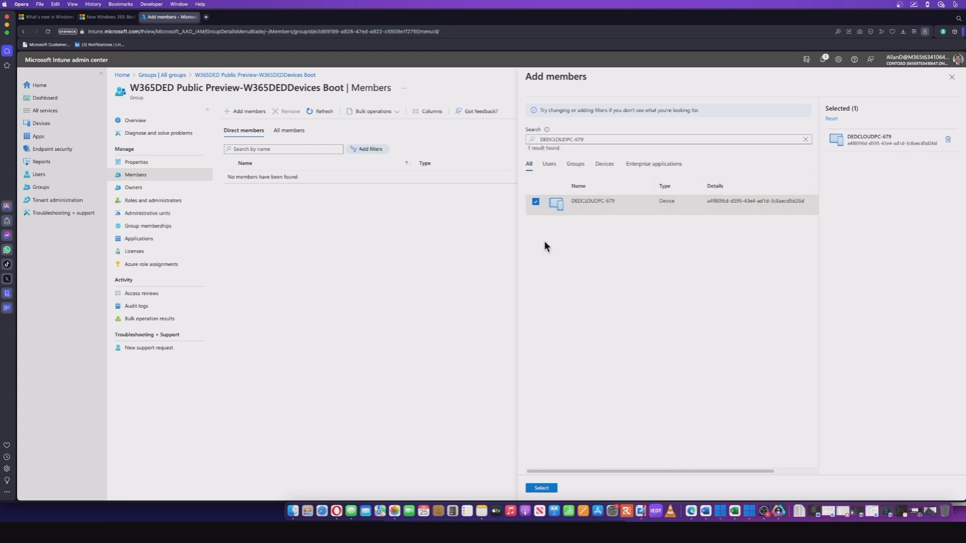
{"action": "left_click", "coordinate": [541, 488]}
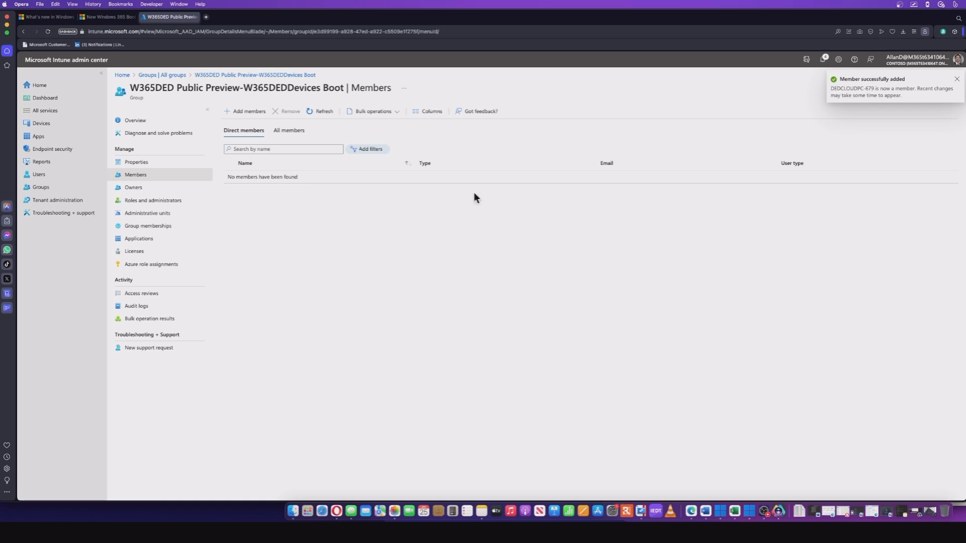
{"action": "left_click", "coordinate": [318, 112]}
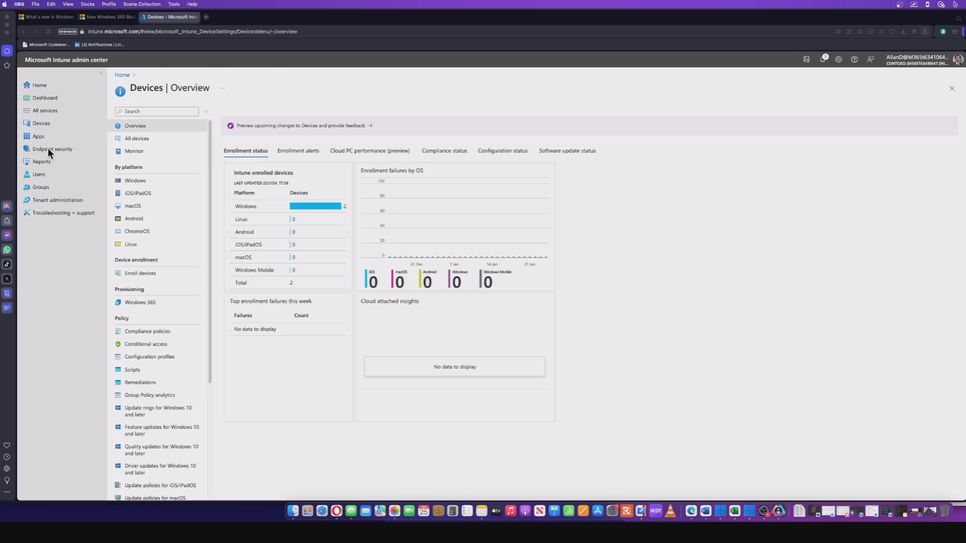
- Check which devices are assigned to the W365DED Public Preview Windows 365 Boot Autopilot deployment profile under Windows enrollment
{"action": "left_click", "coordinate": [43, 127]}
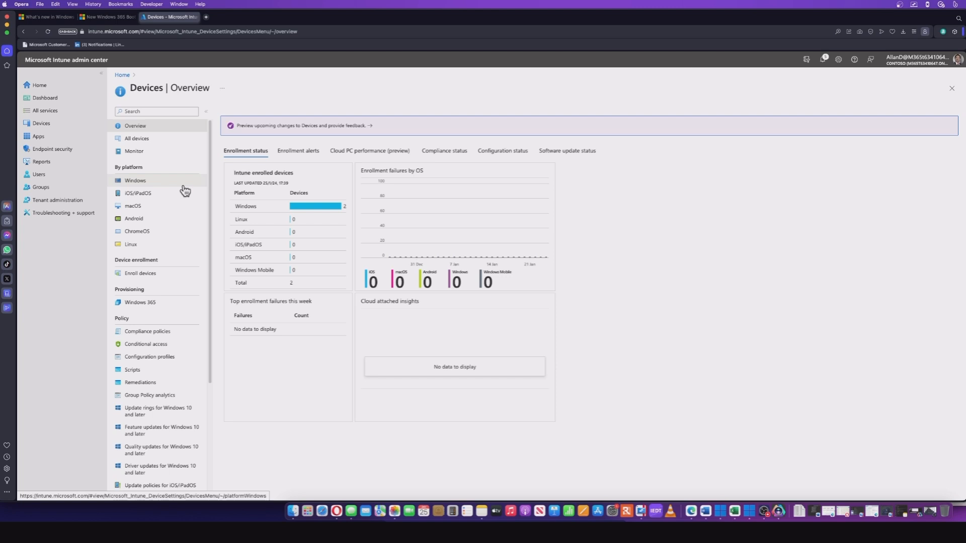
{"action": "left_click", "coordinate": [171, 182]}
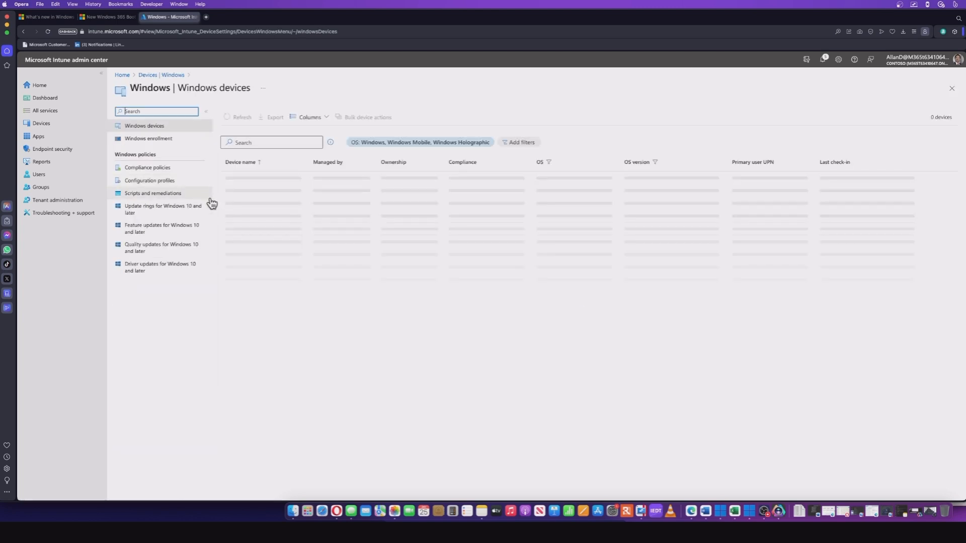
{"action": "left_click", "coordinate": [163, 140]}
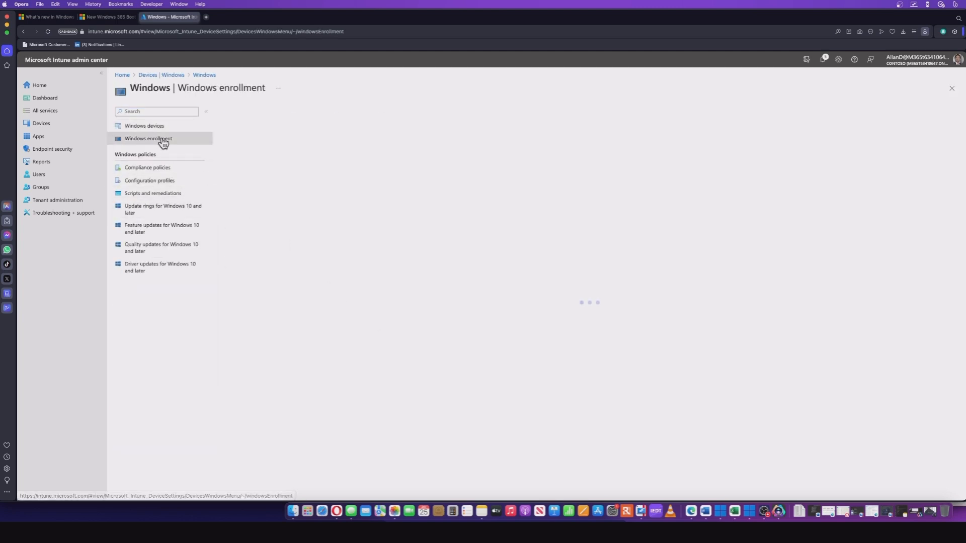
{"action": "left_click", "coordinate": [467, 311]}
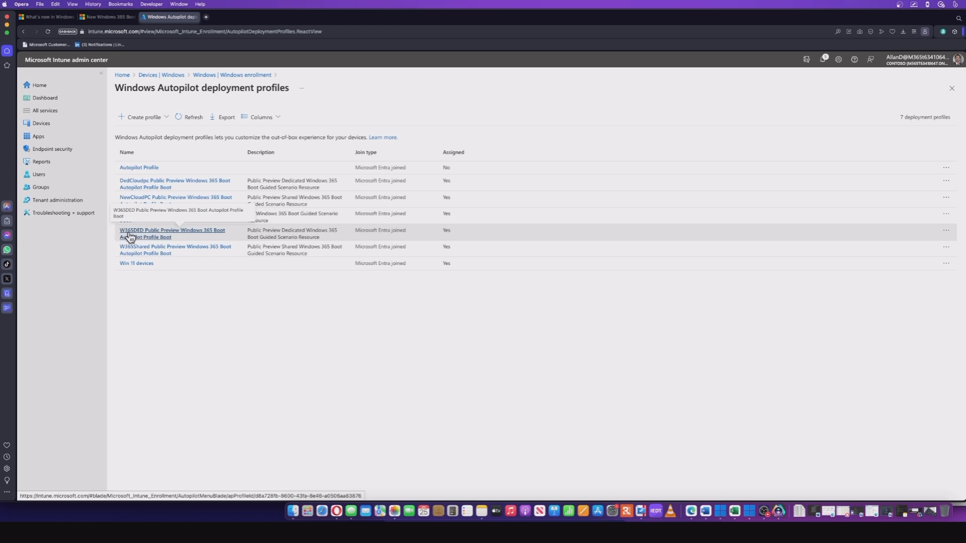
{"action": "left_click", "coordinate": [155, 237]}
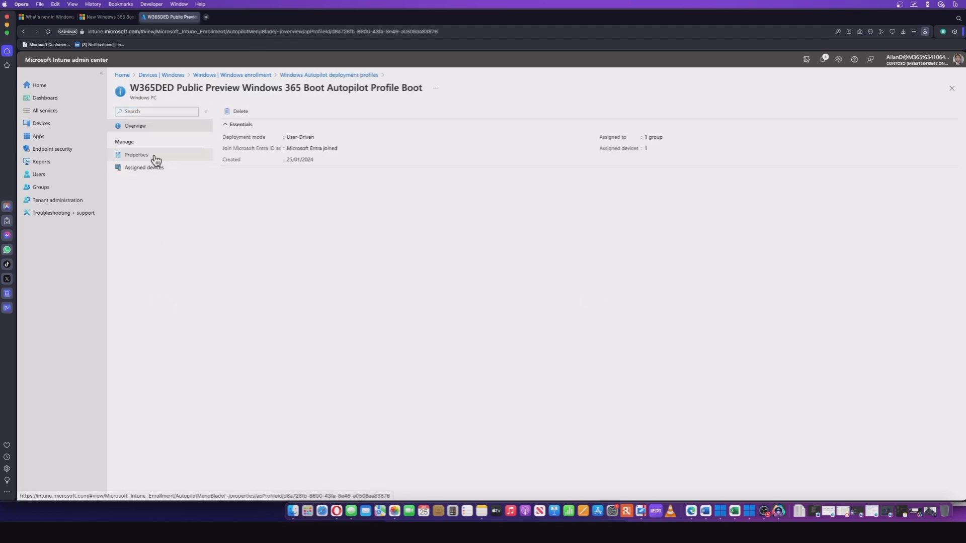
{"action": "left_click", "coordinate": [154, 167]}
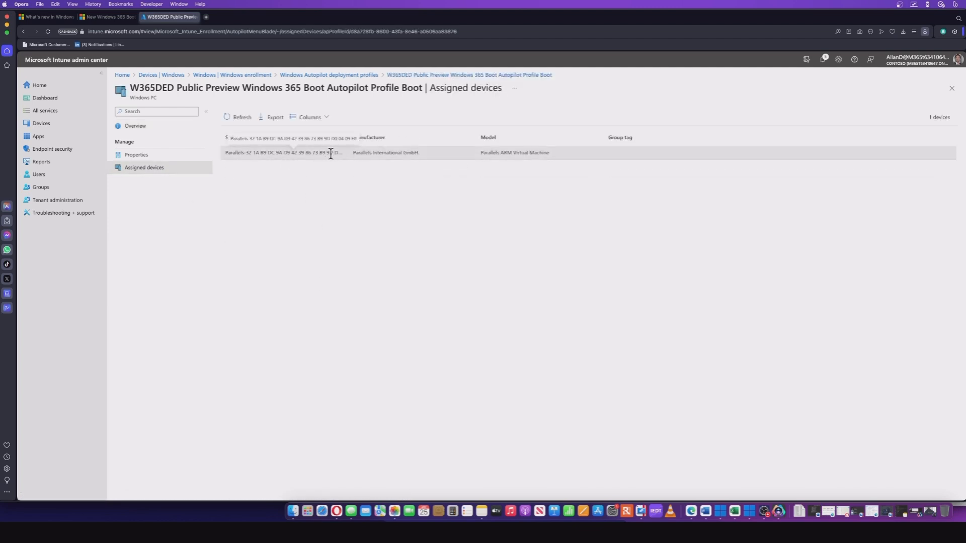
- Open DEDCLOUDPC-679 from the Windows devices list and wipe it
{"action": "left_click", "coordinate": [52, 125]}
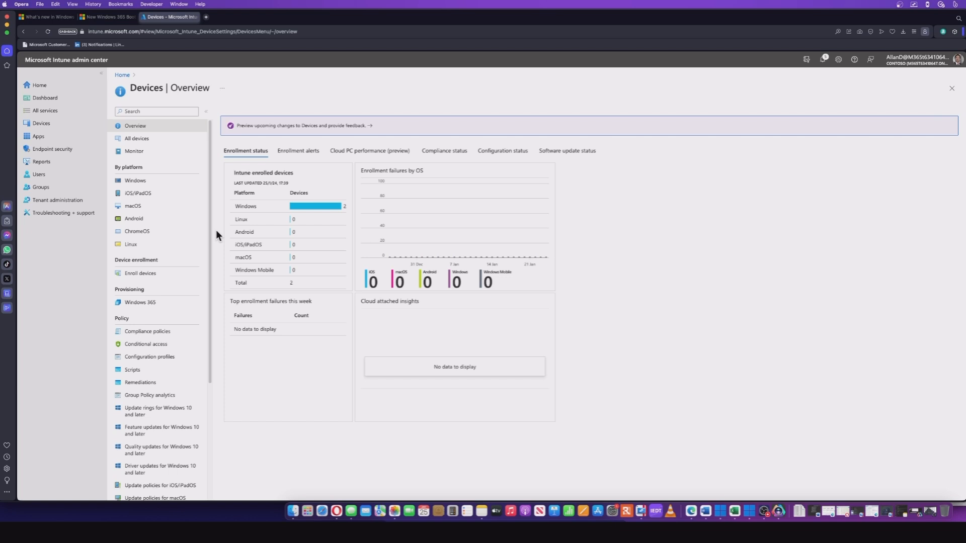
{"action": "left_click", "coordinate": [160, 181]}
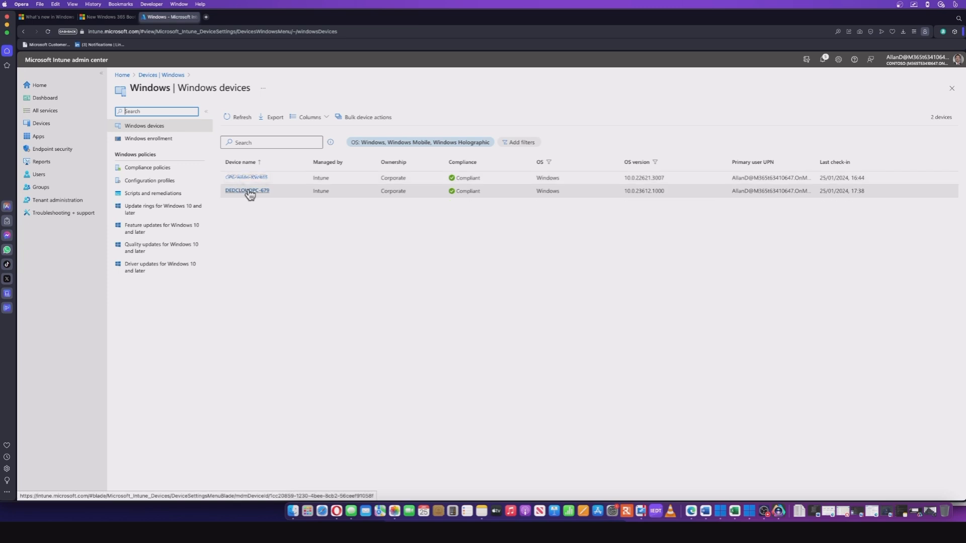
{"action": "left_click", "coordinate": [247, 191]}
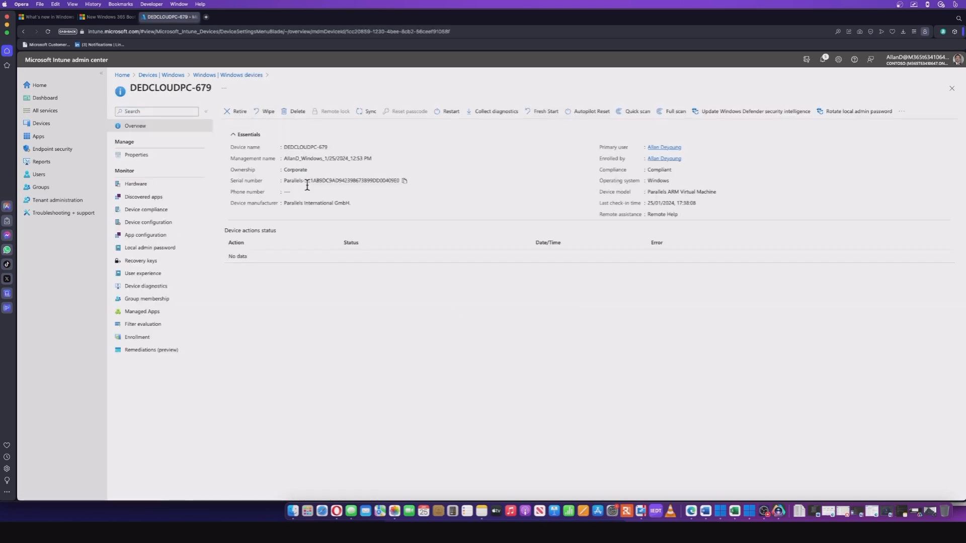
{"action": "left_click", "coordinate": [266, 111]}
{"action": "left_click", "coordinate": [238, 206]}
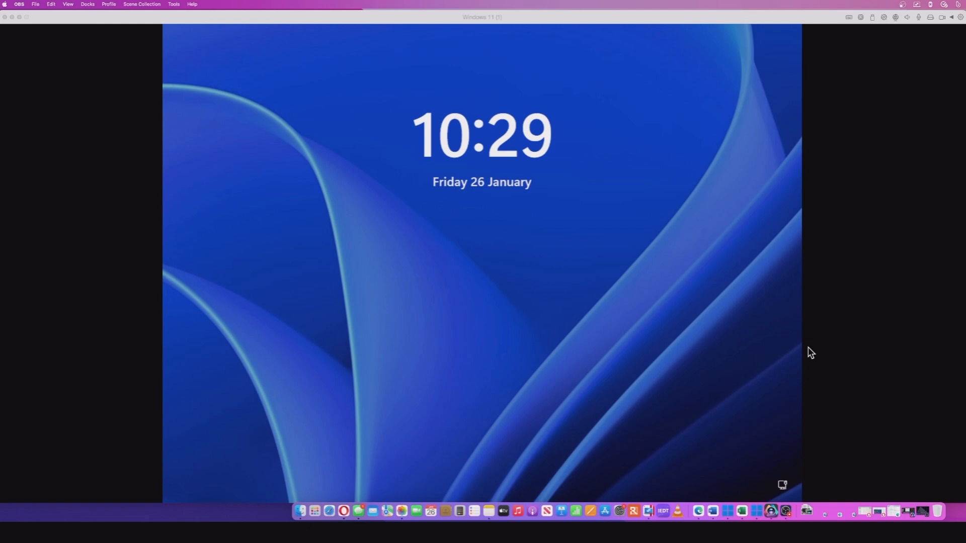
- Switch to the Windows 11 virtual machine and dismiss its lock screen to reach the Cloud PC sign-in form
{"action": "left_click", "coordinate": [507, 363]}
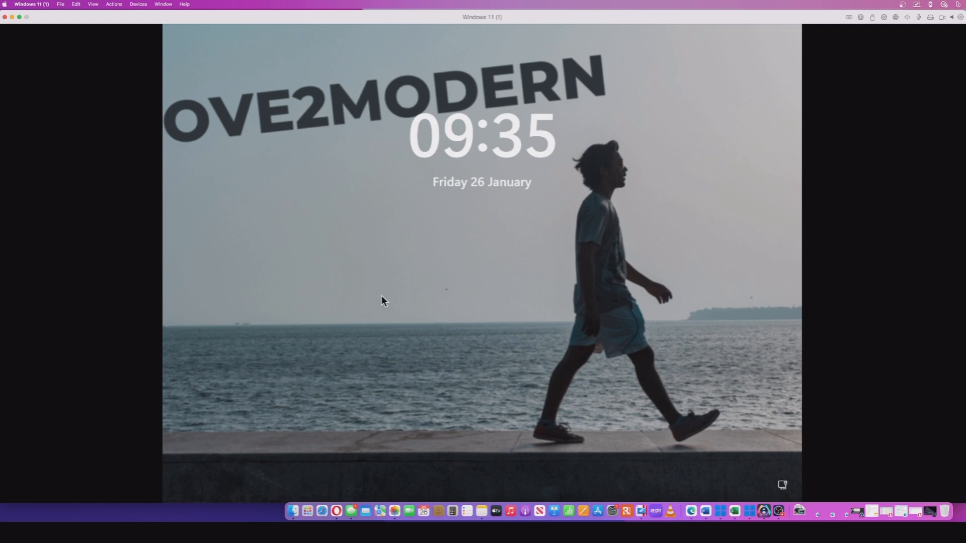
{"action": "left_click", "coordinate": [473, 308]}
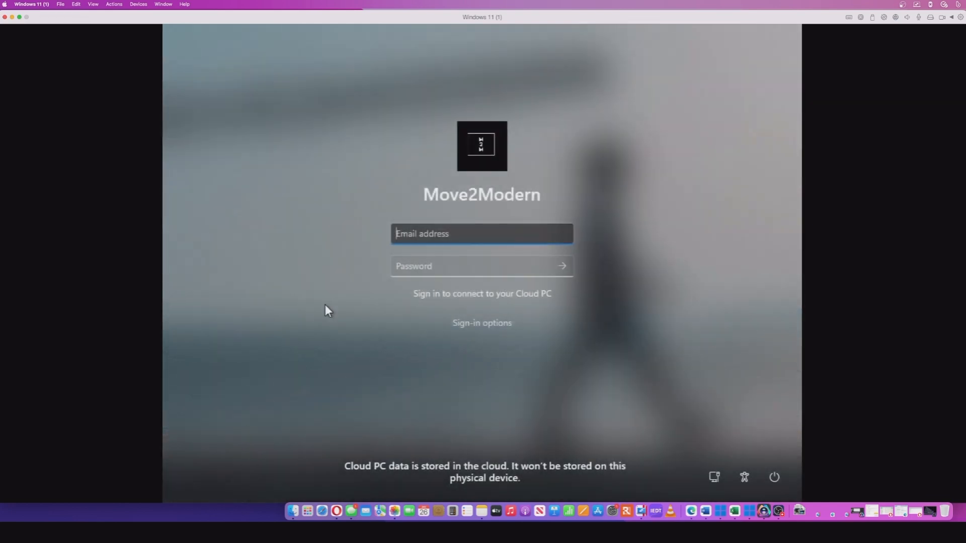